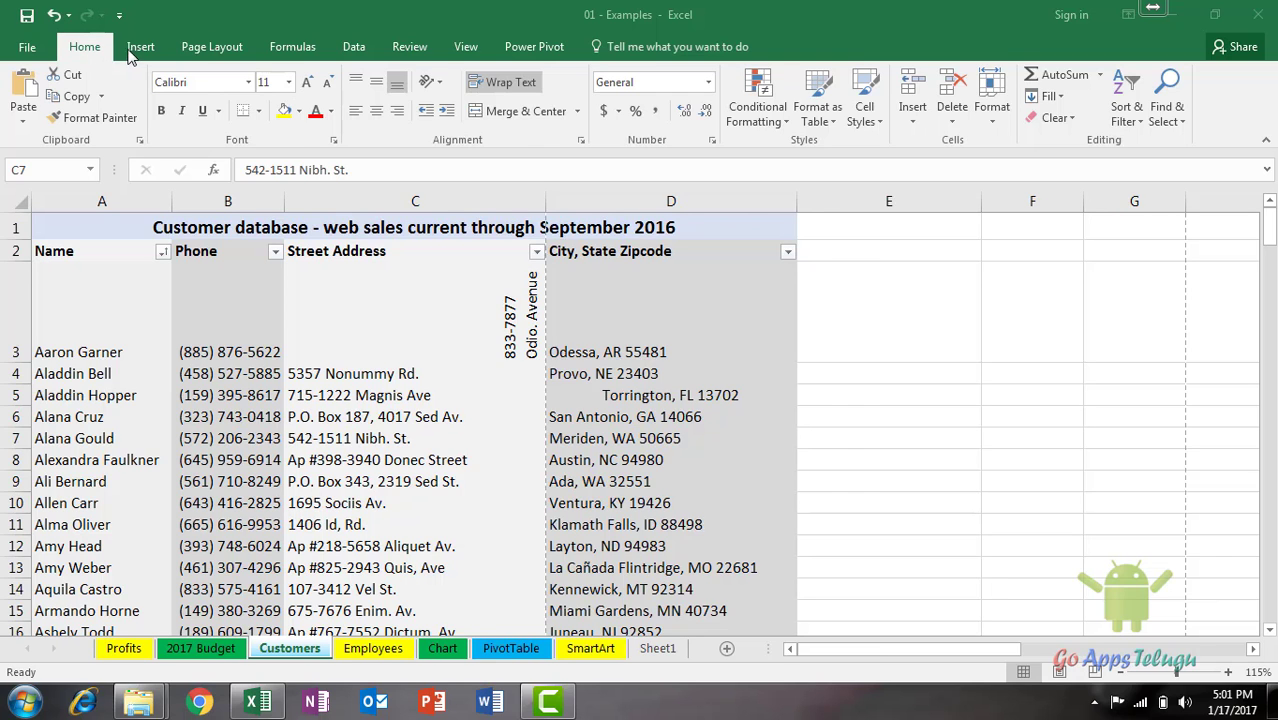
Browse the Page Layout and Formulas tabs, then return to the Home tab
{"action": "left_click", "coordinate": [225, 48]}
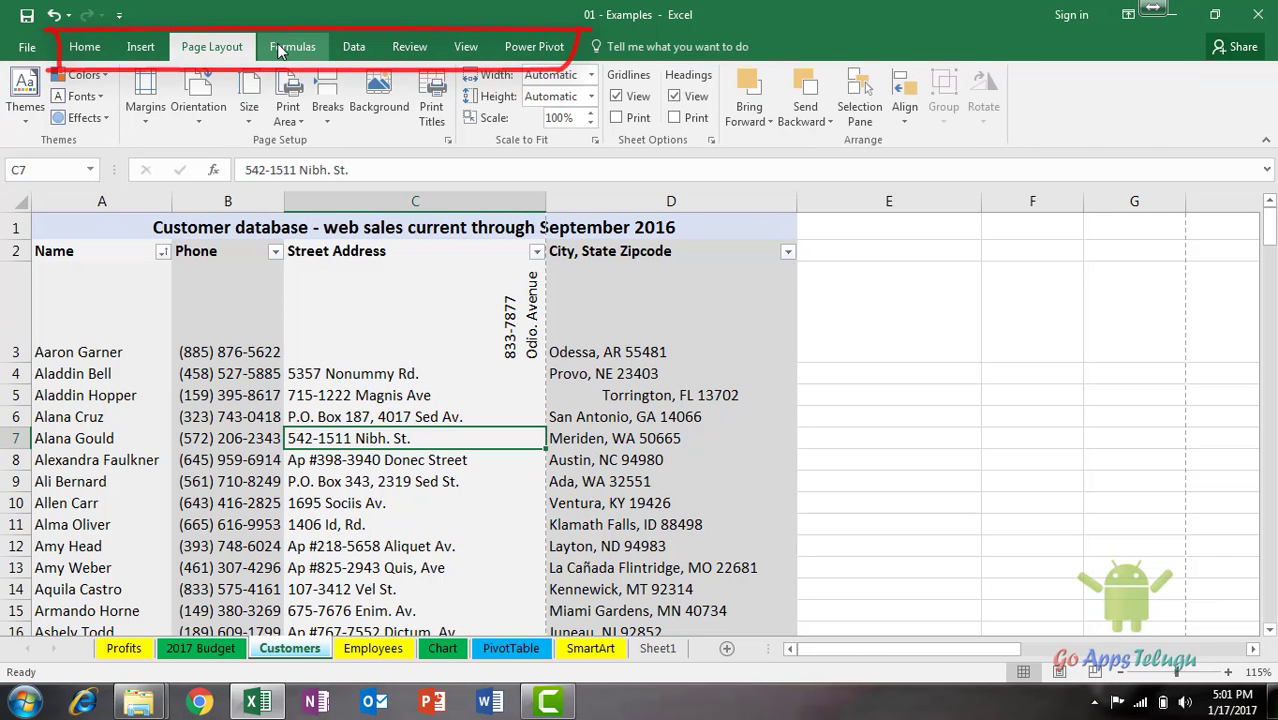
{"action": "left_click", "coordinate": [283, 48]}
{"action": "left_click", "coordinate": [96, 40]}
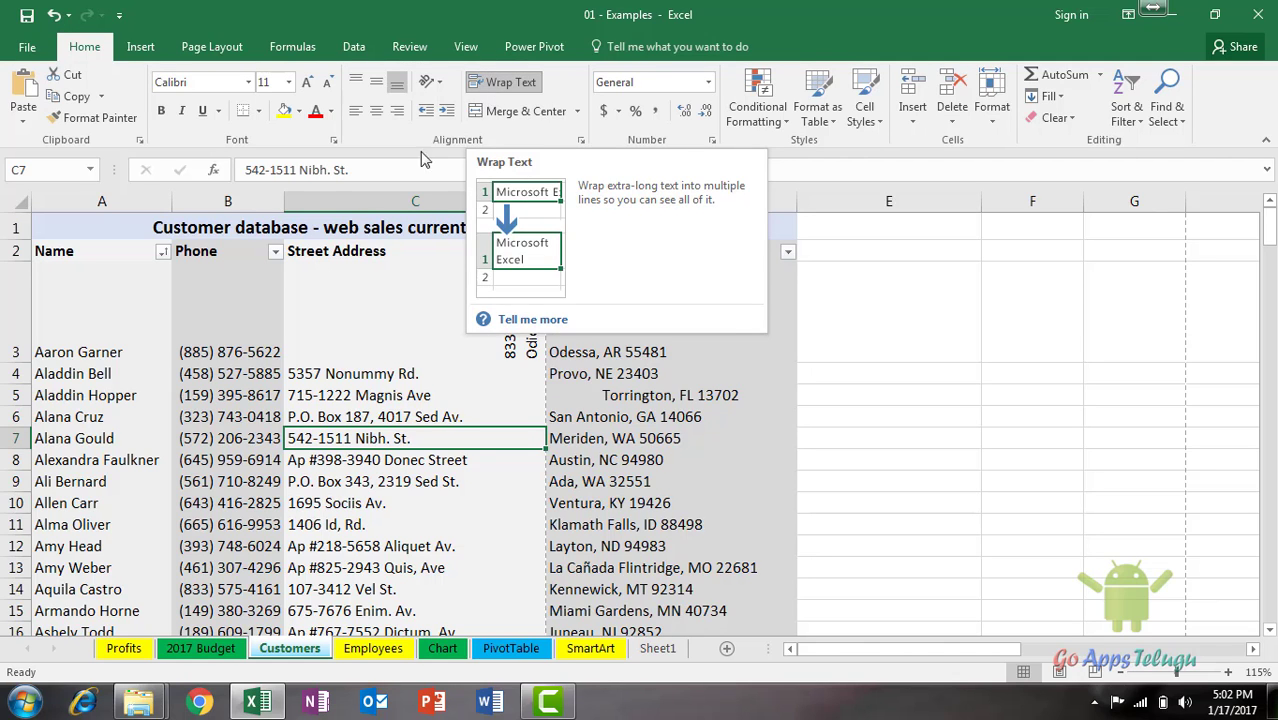
Enter 'ddddd' in cell E5 and make it red, Adobe Heiti Std R, size 22
{"action": "left_click", "coordinate": [931, 398]}
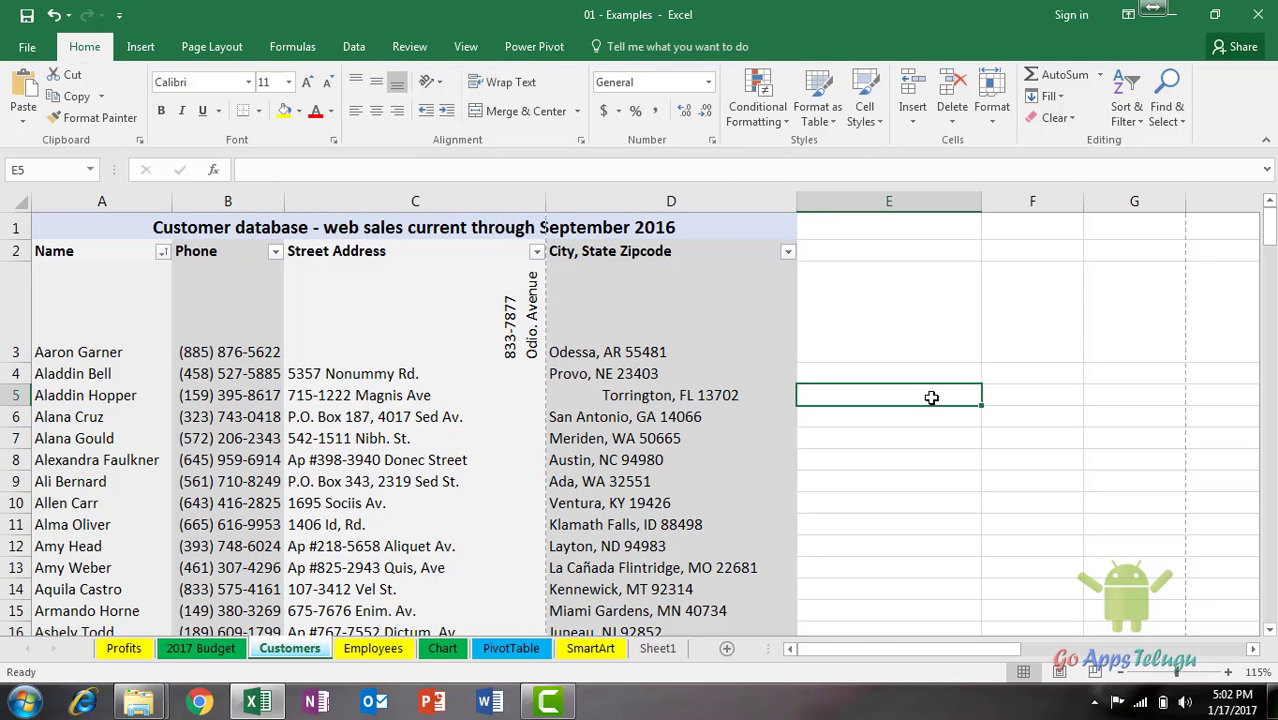
{"action": "type", "text": "ddddd"}
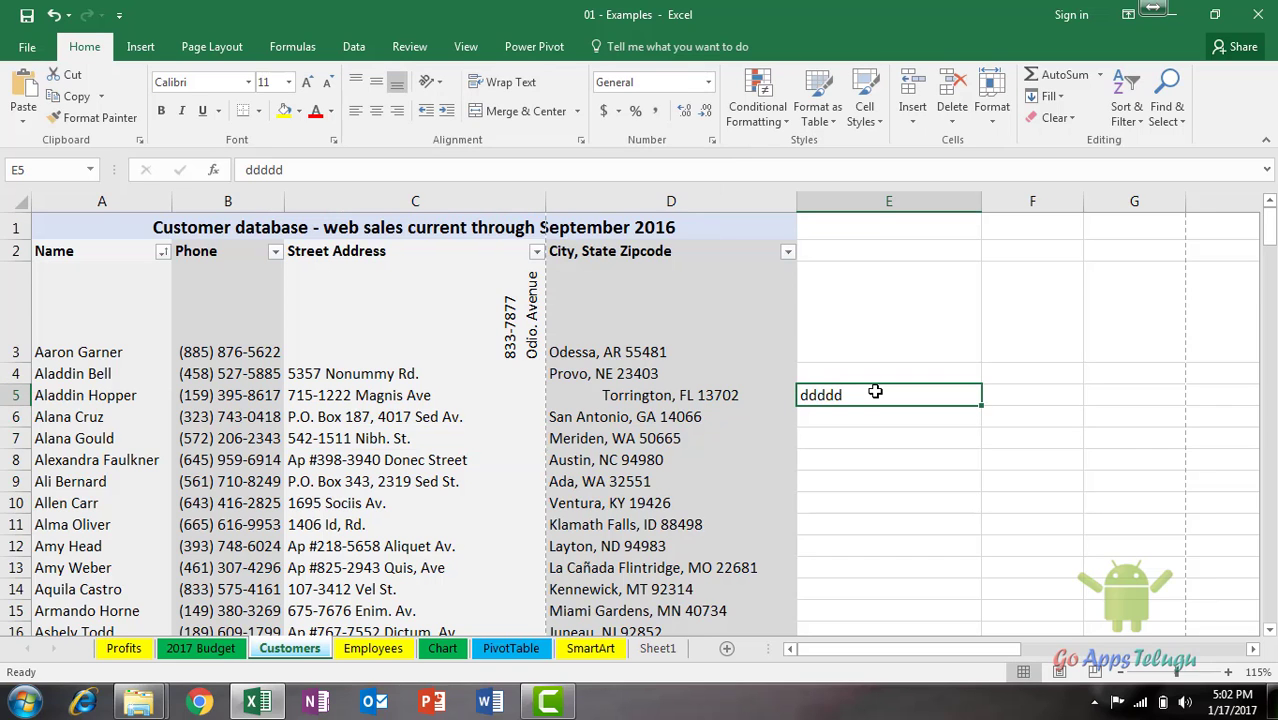
{"action": "left_click", "coordinate": [316, 111]}
{"action": "left_click", "coordinate": [248, 82]}
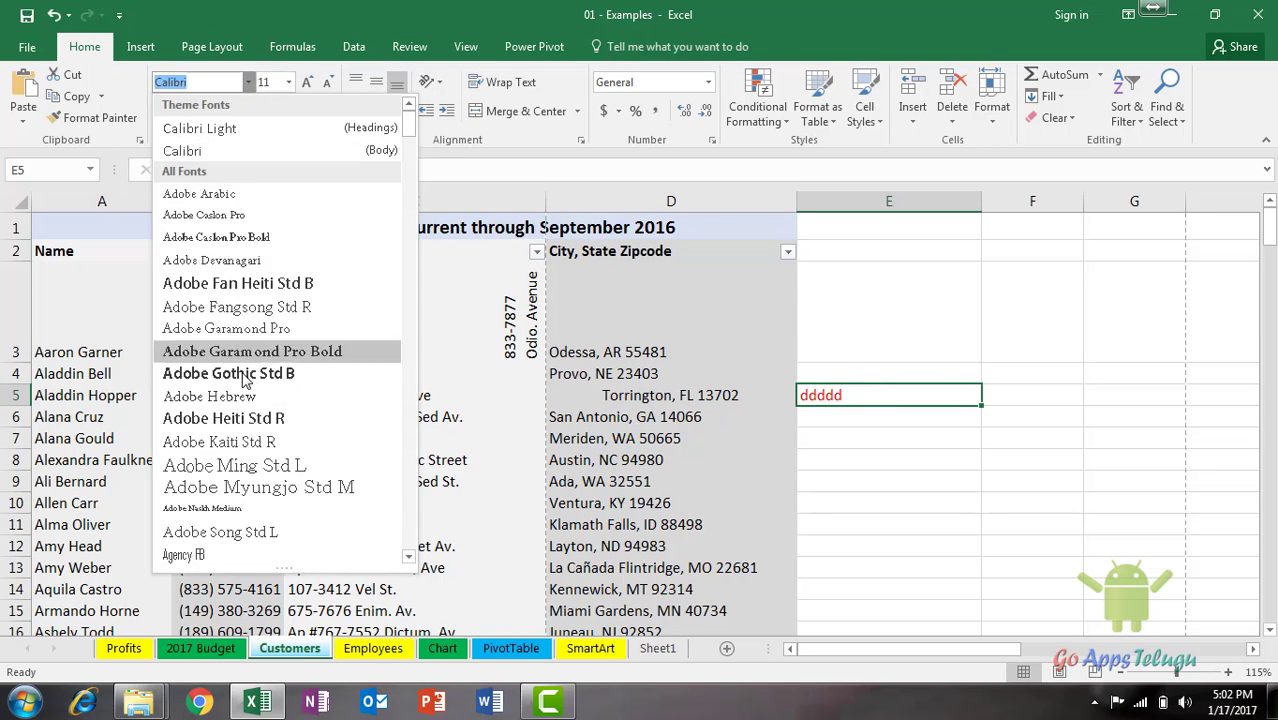
{"action": "left_click", "coordinate": [262, 416]}
{"action": "left_click", "coordinate": [288, 82]}
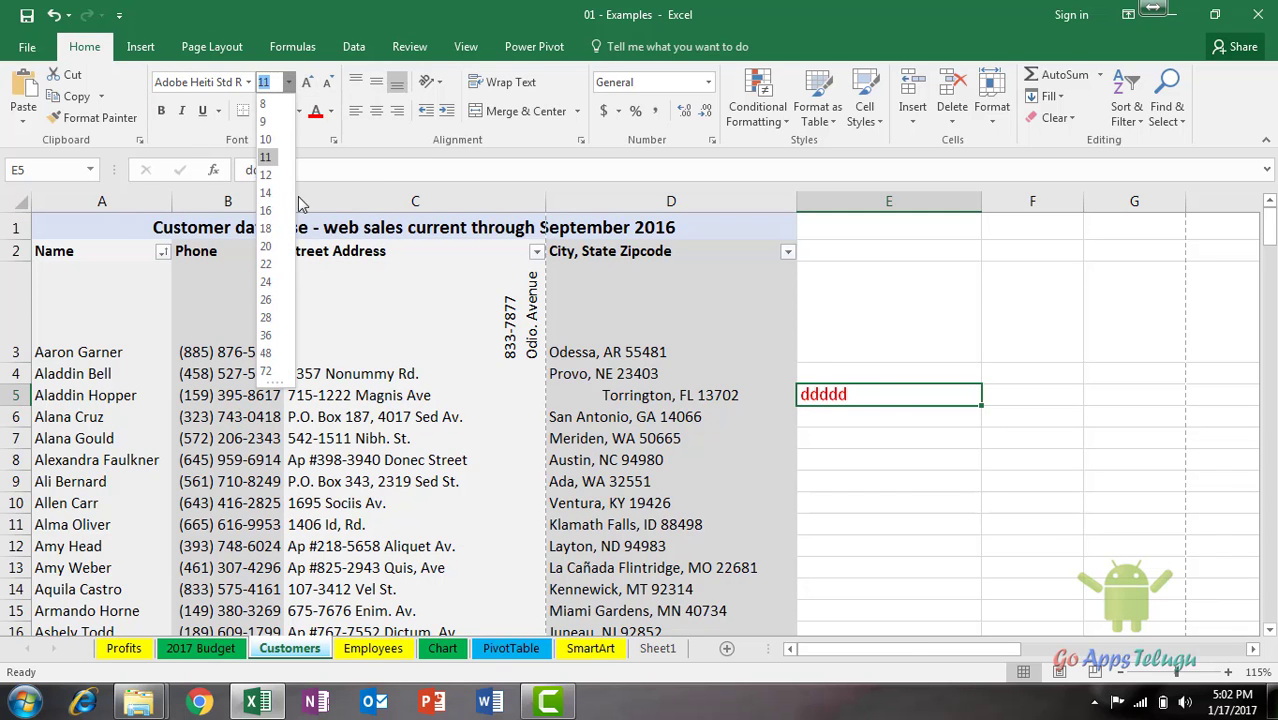
{"action": "left_click", "coordinate": [266, 264]}
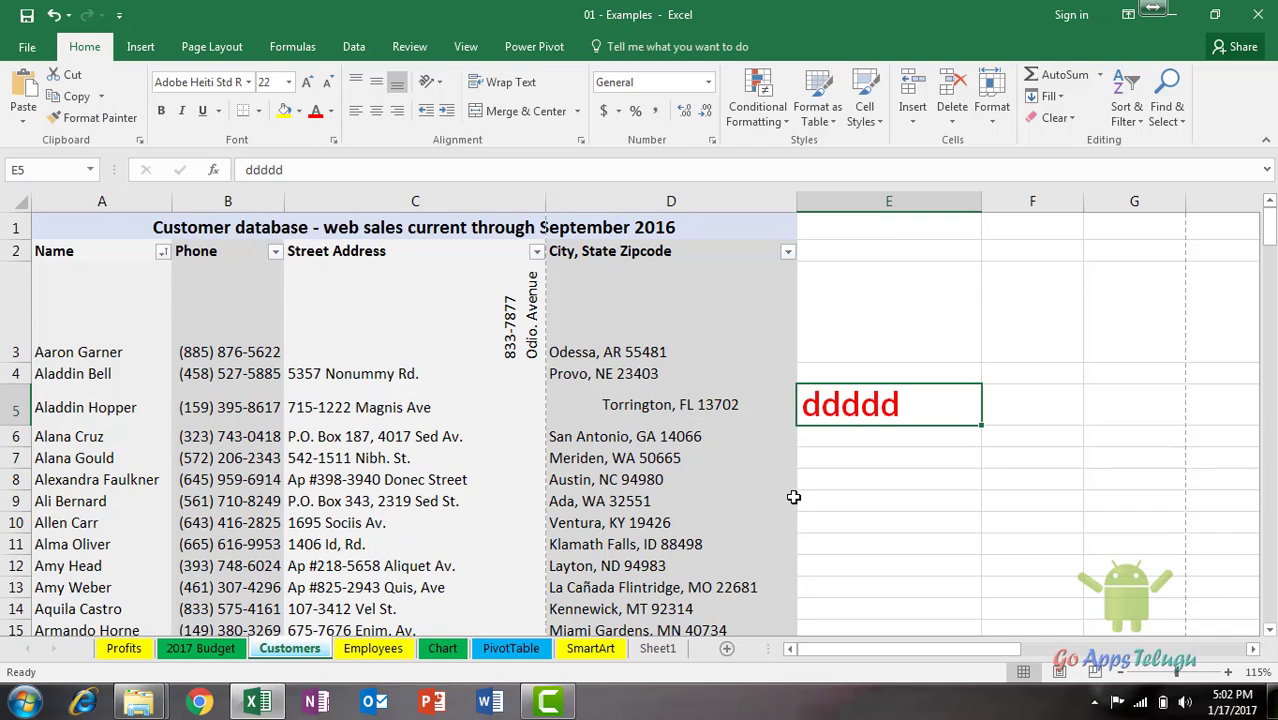
Undo the font size and font changes, then view the Insert and Page Layout tabs
{"action": "key", "text": "ctrl+z"}
{"action": "key", "text": "ctrl+z"}
{"action": "key", "text": "ctrl+z"}
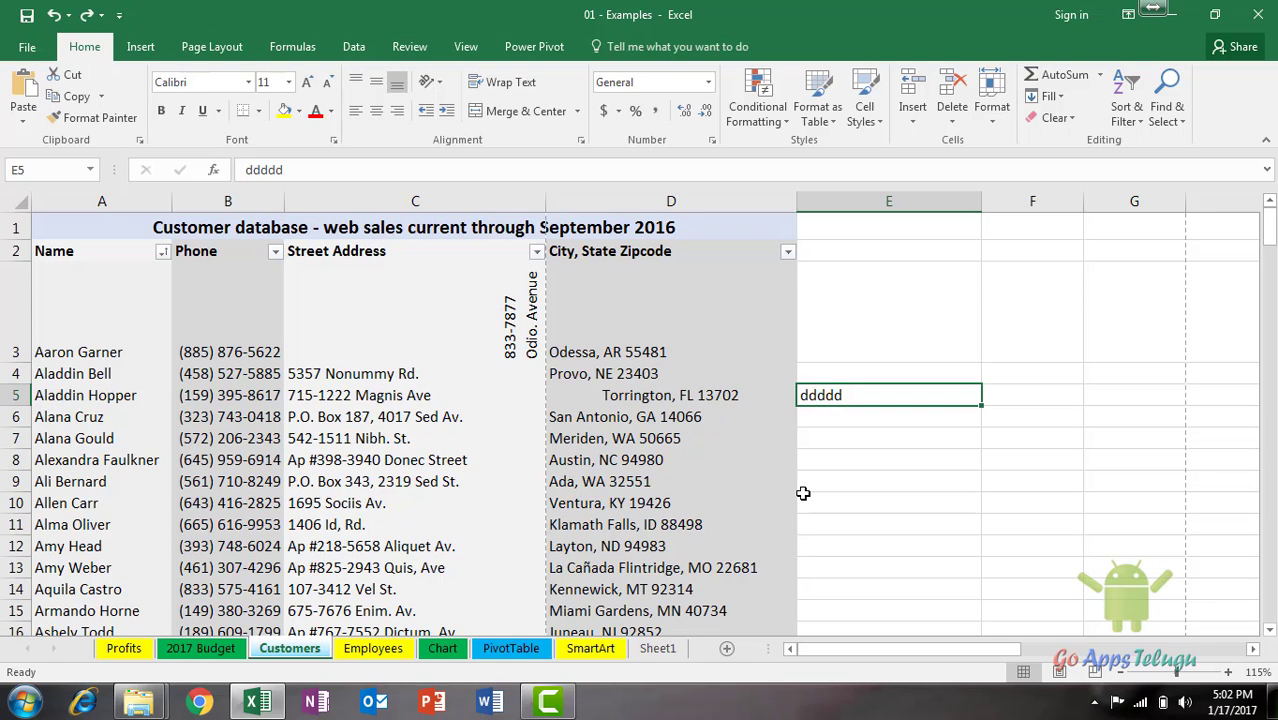
{"action": "key", "text": "ctrl+z"}
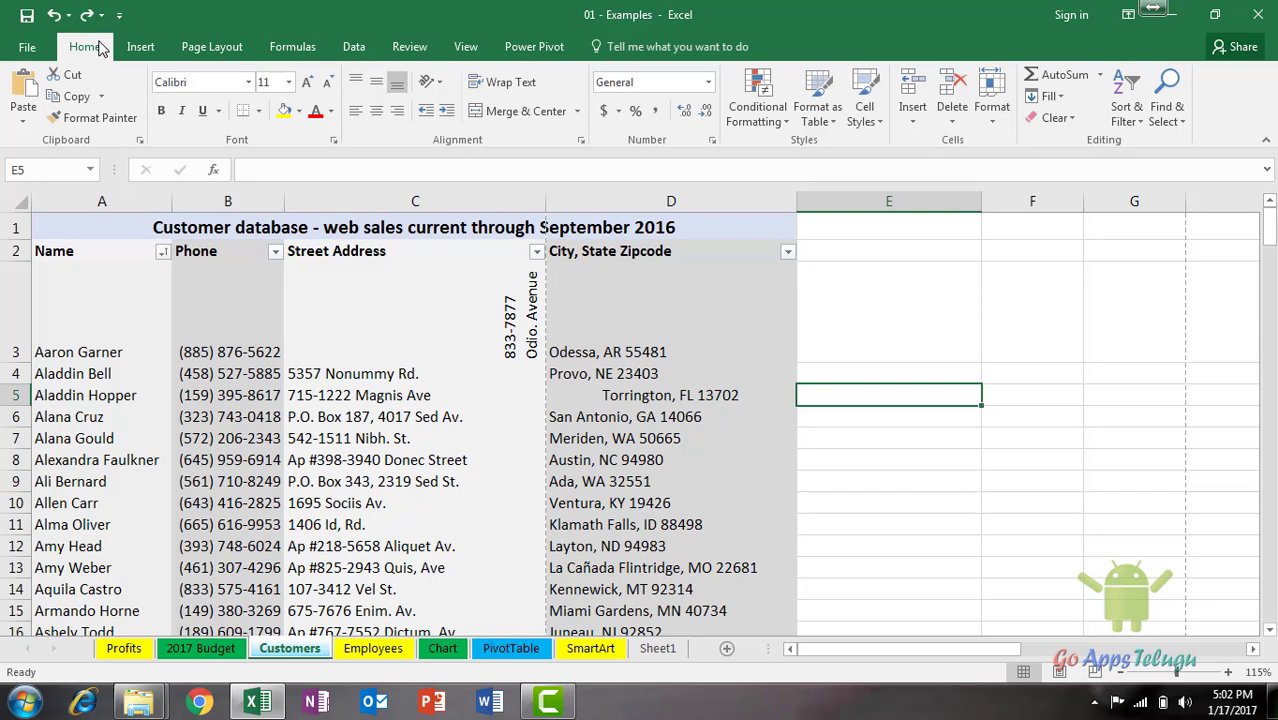
{"action": "left_click", "coordinate": [126, 52]}
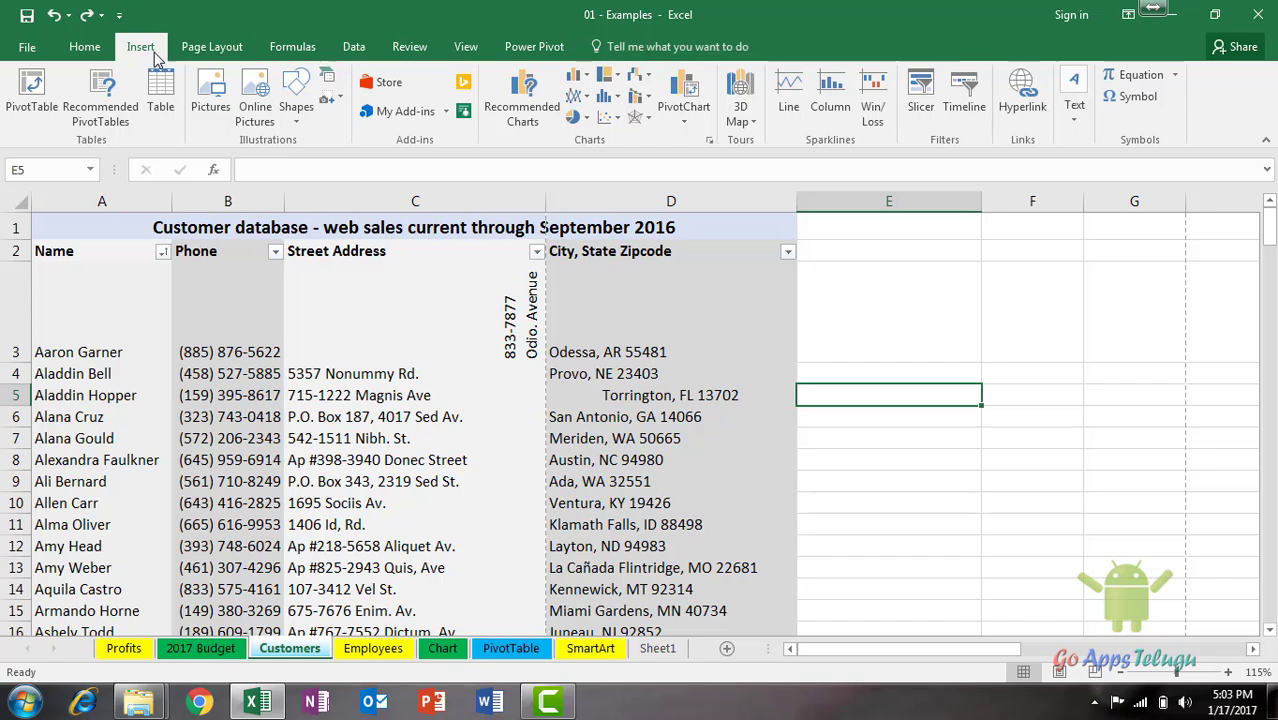
{"action": "left_click", "coordinate": [213, 47]}
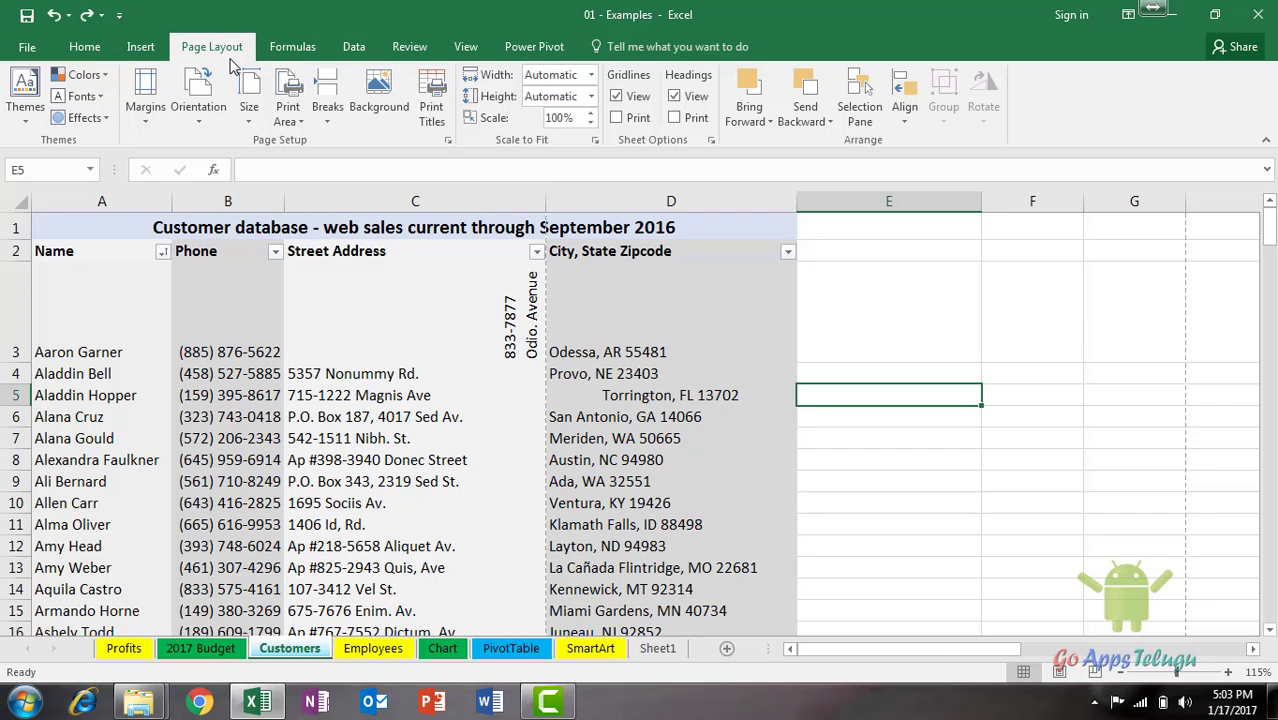
{"action": "left_click", "coordinate": [145, 90]}
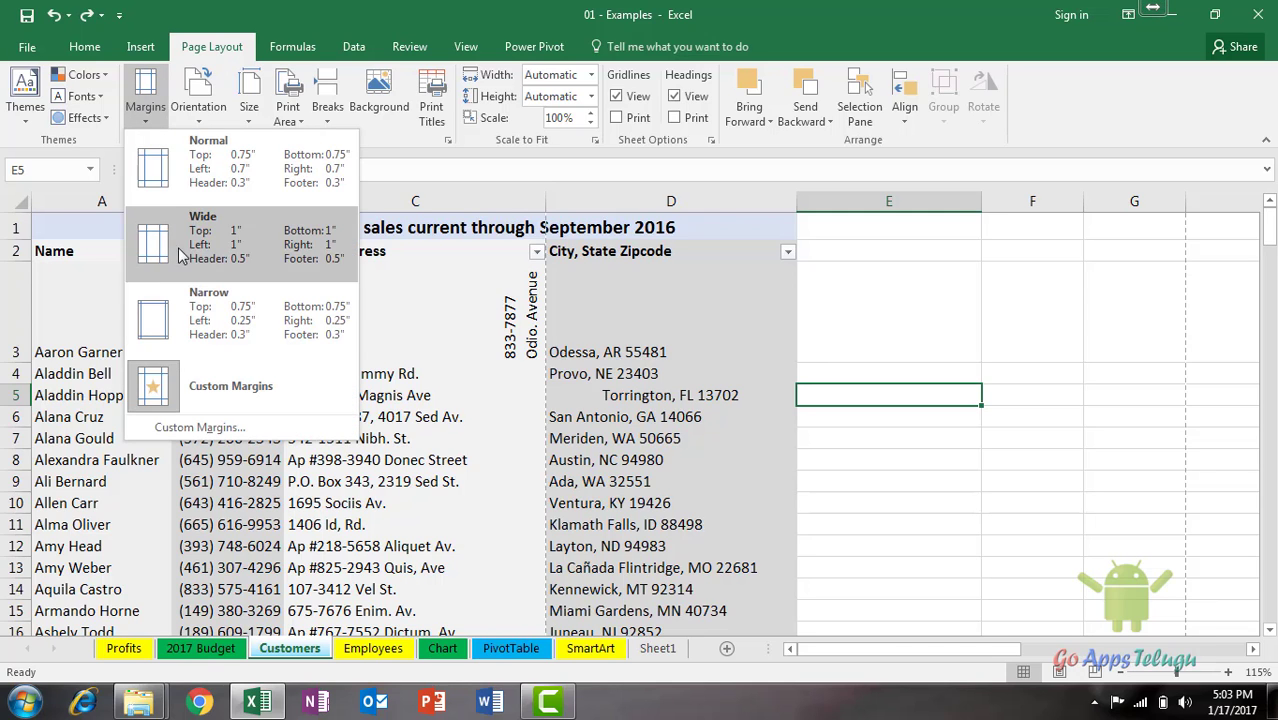
{"action": "left_click", "coordinate": [197, 102]}
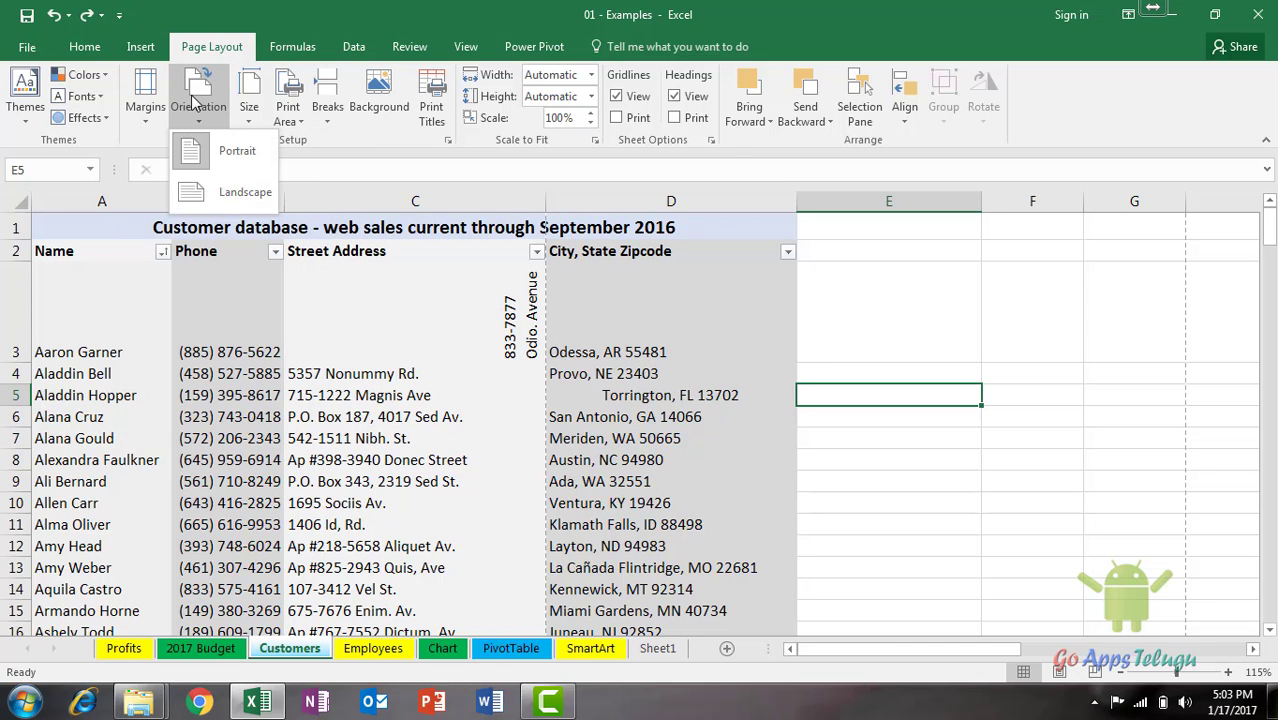
{"action": "left_click", "coordinate": [237, 200]}
{"action": "left_click", "coordinate": [240, 123]}
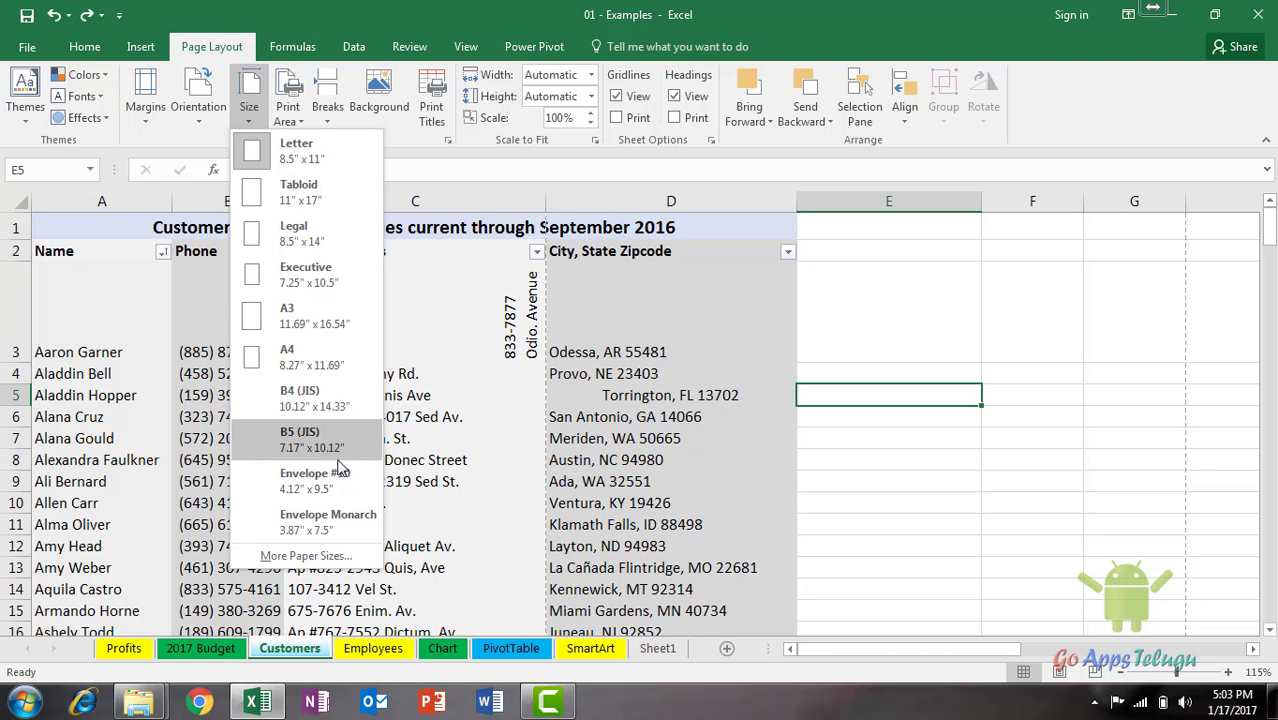
{"action": "left_click", "coordinate": [516, 298]}
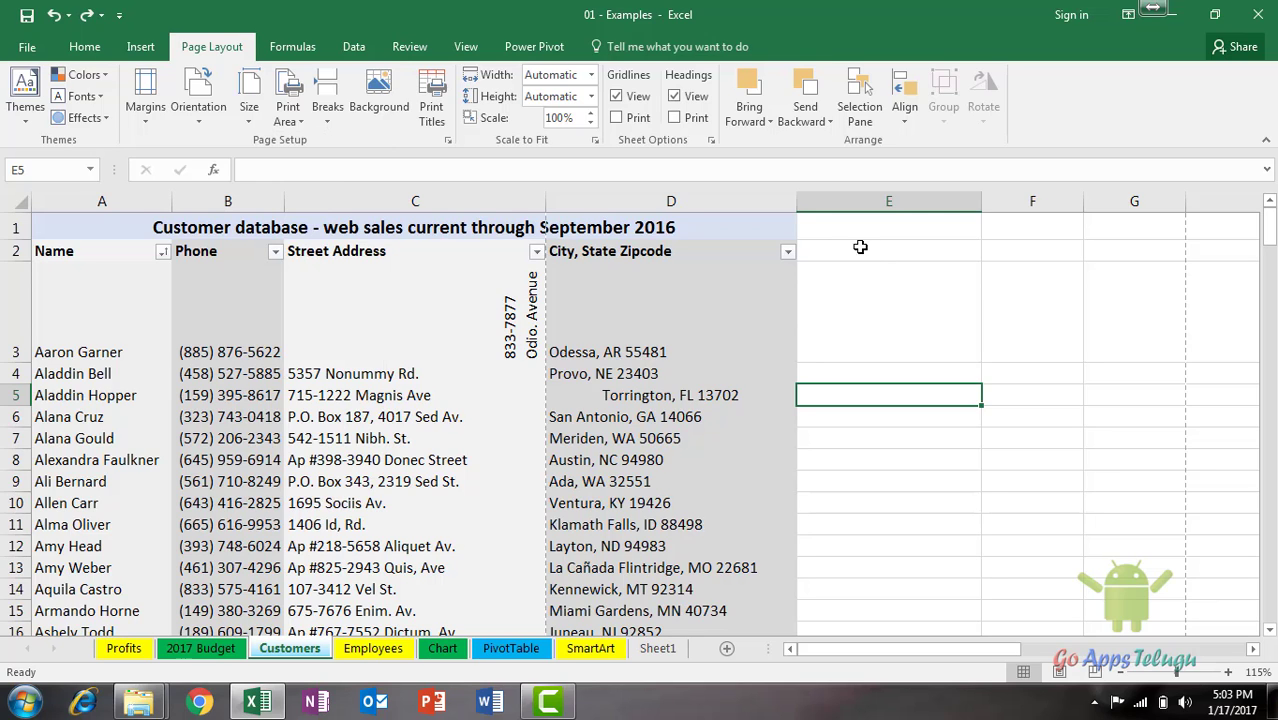
{"action": "left_click", "coordinate": [632, 450]}
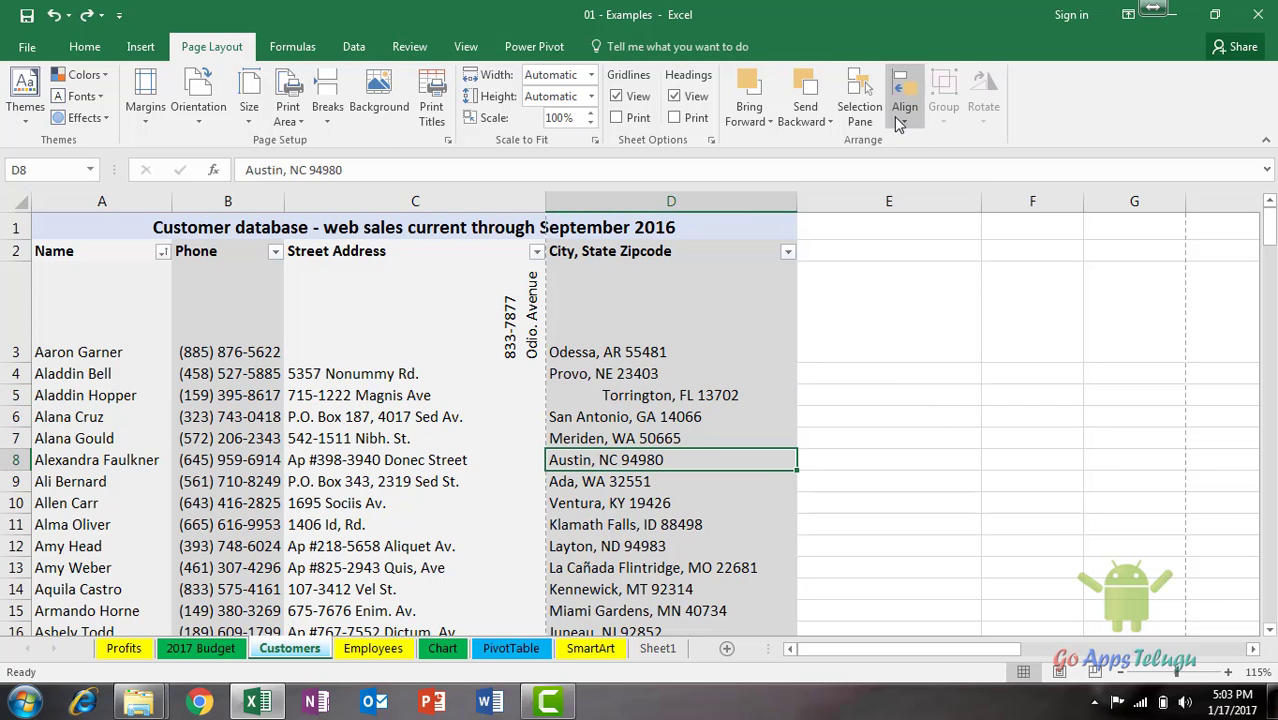
{"action": "left_click", "coordinate": [904, 100]}
{"action": "left_click", "coordinate": [828, 452]}
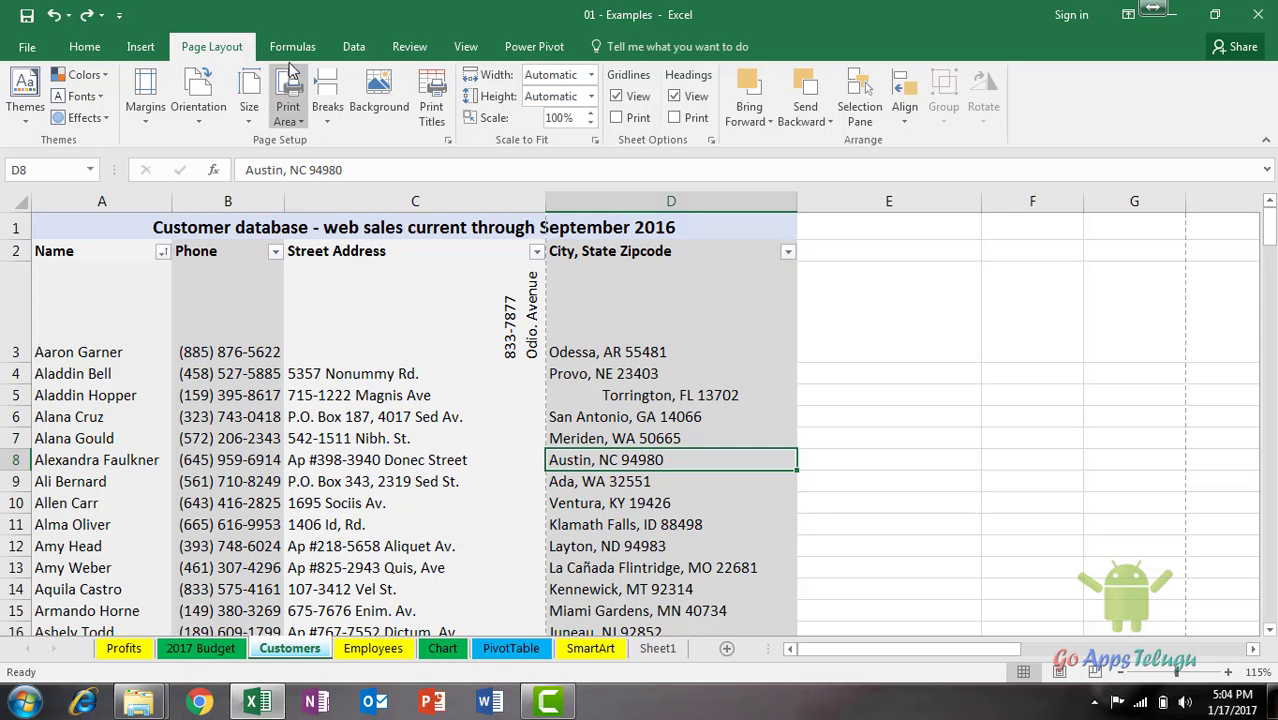
On the Formulas tab, view the AutoSum function list, then dismiss it by selecting cell E3
{"action": "left_click", "coordinate": [293, 52]}
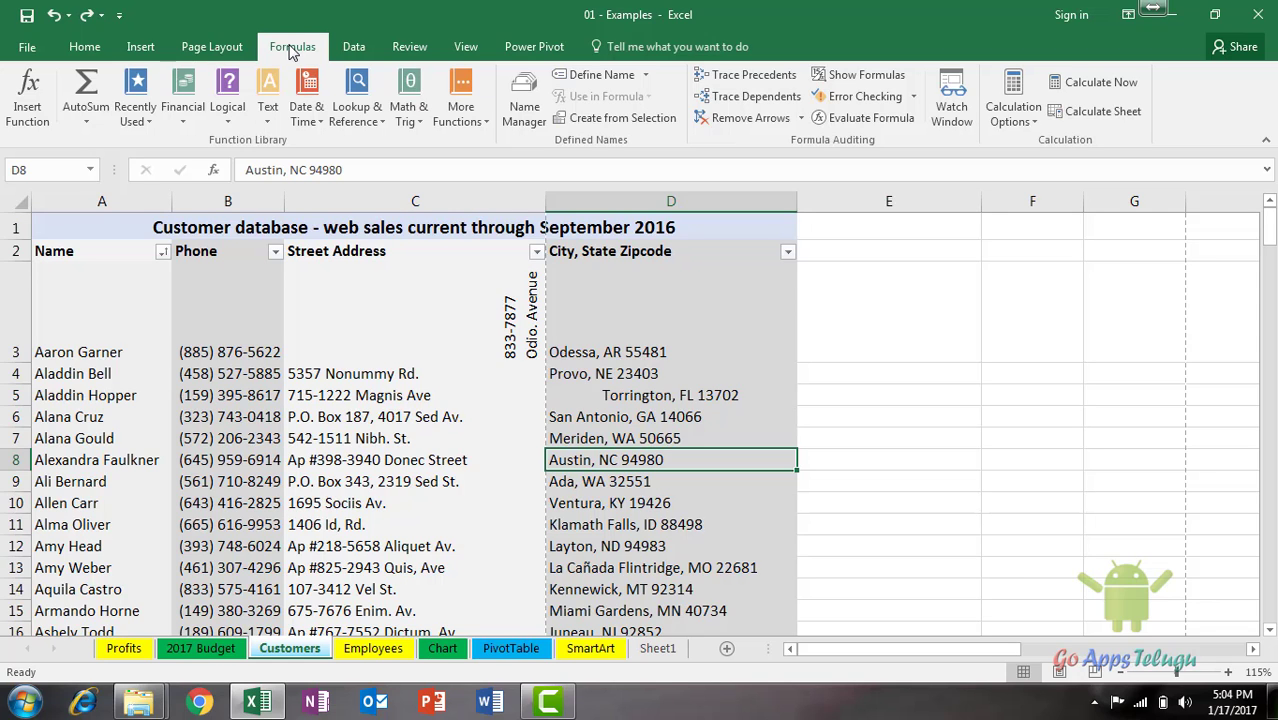
{"action": "left_click", "coordinate": [88, 118]}
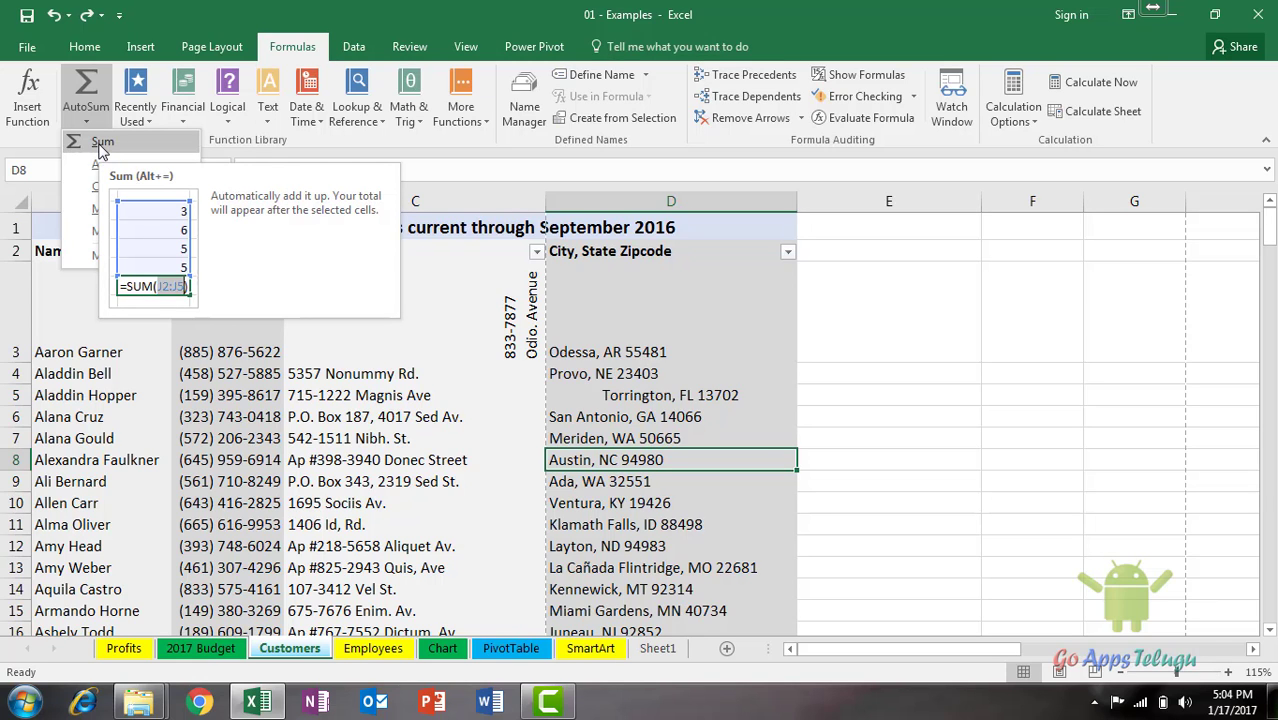
{"action": "left_click", "coordinate": [815, 341]}
{"action": "left_click", "coordinate": [843, 347]}
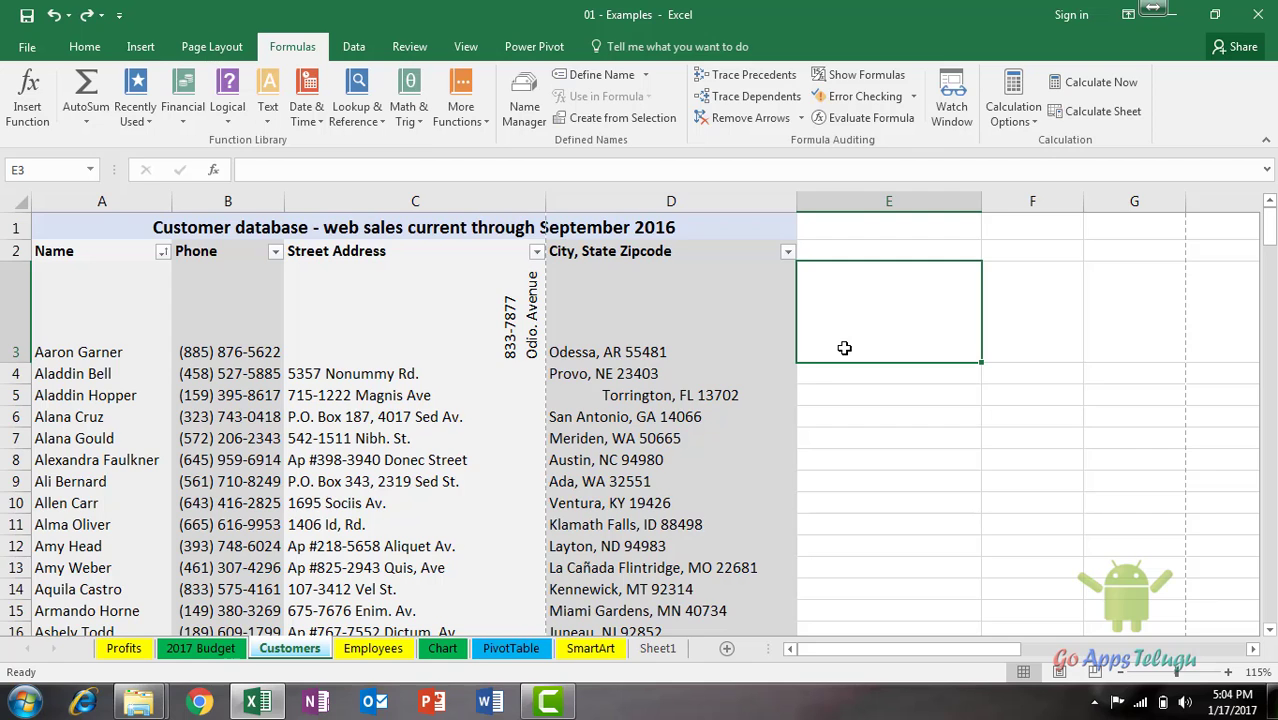
On the Data tab, clear the table's filters and look over the Name column filter menu
{"action": "left_click", "coordinate": [356, 47]}
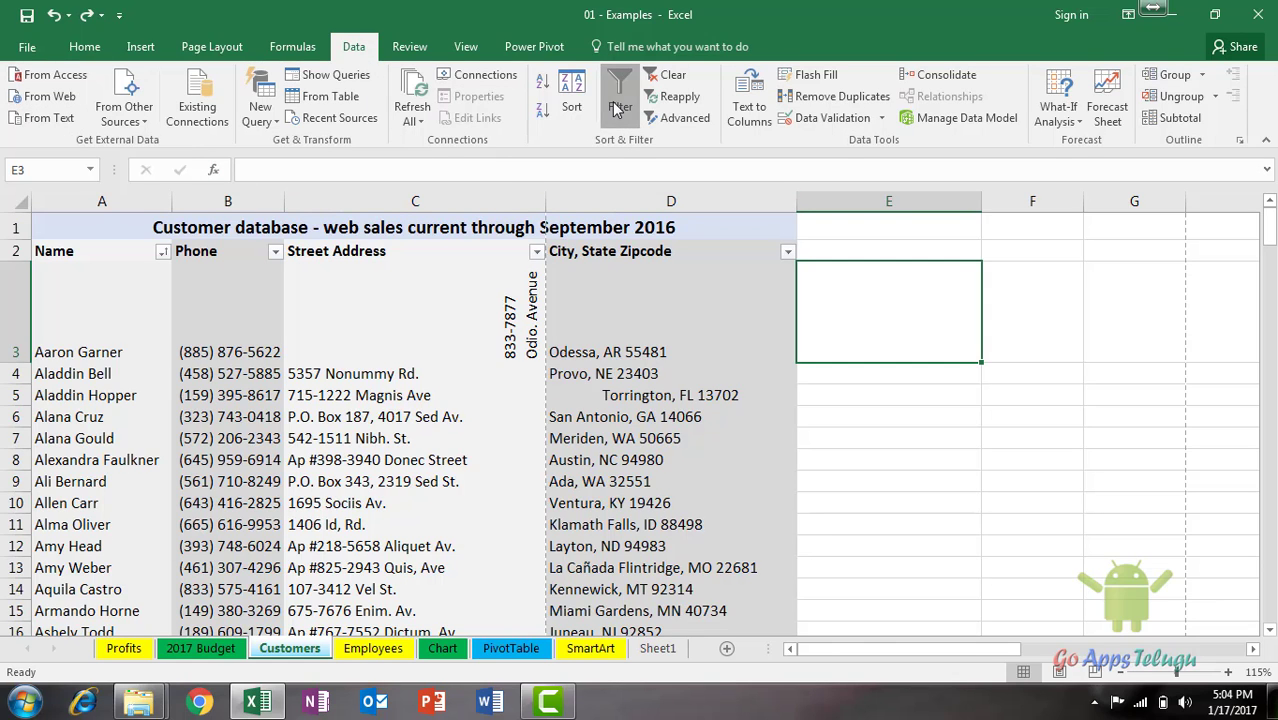
{"action": "left_click", "coordinate": [667, 75]}
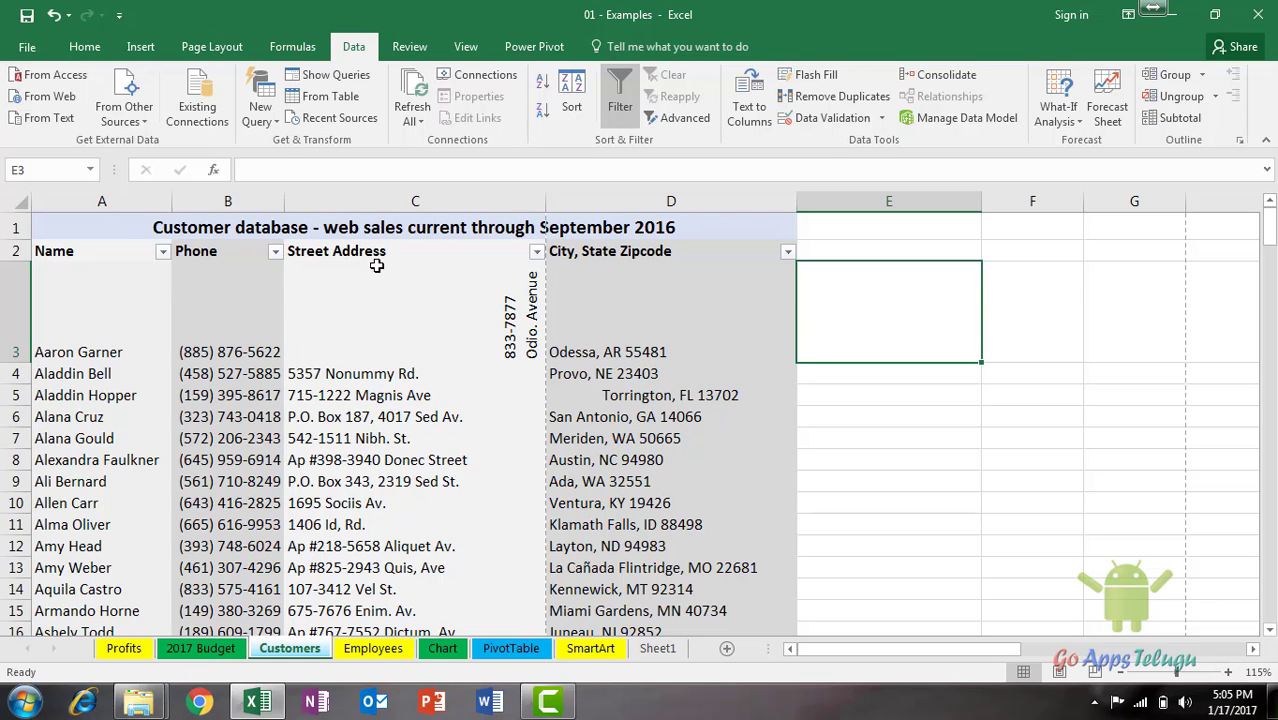
{"action": "left_click", "coordinate": [165, 252]}
{"action": "left_click", "coordinate": [62, 272]}
{"action": "scroll", "coordinate": [68, 408], "scroll_direction": "down", "scroll_amount": 3}
{"action": "scroll", "coordinate": [68, 408], "scroll_direction": "down", "scroll_amount": 7}
{"action": "scroll", "coordinate": [70, 407], "scroll_direction": "down", "scroll_amount": 8}
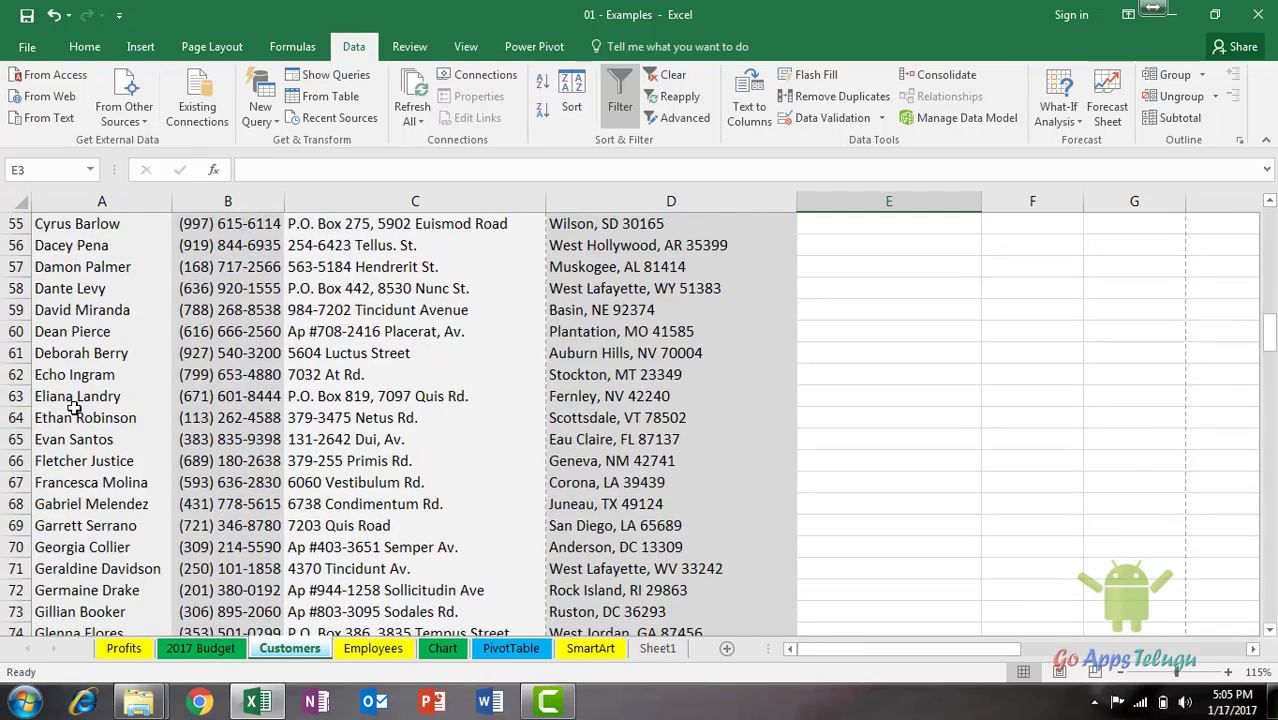
{"action": "scroll", "coordinate": [73, 408], "scroll_direction": "down", "scroll_amount": 4}
{"action": "scroll", "coordinate": [73, 408], "scroll_direction": "up", "scroll_amount": 13}
{"action": "scroll", "coordinate": [73, 408], "scroll_direction": "up", "scroll_amount": 6}
{"action": "scroll", "coordinate": [73, 408], "scroll_direction": "up", "scroll_amount": 3}
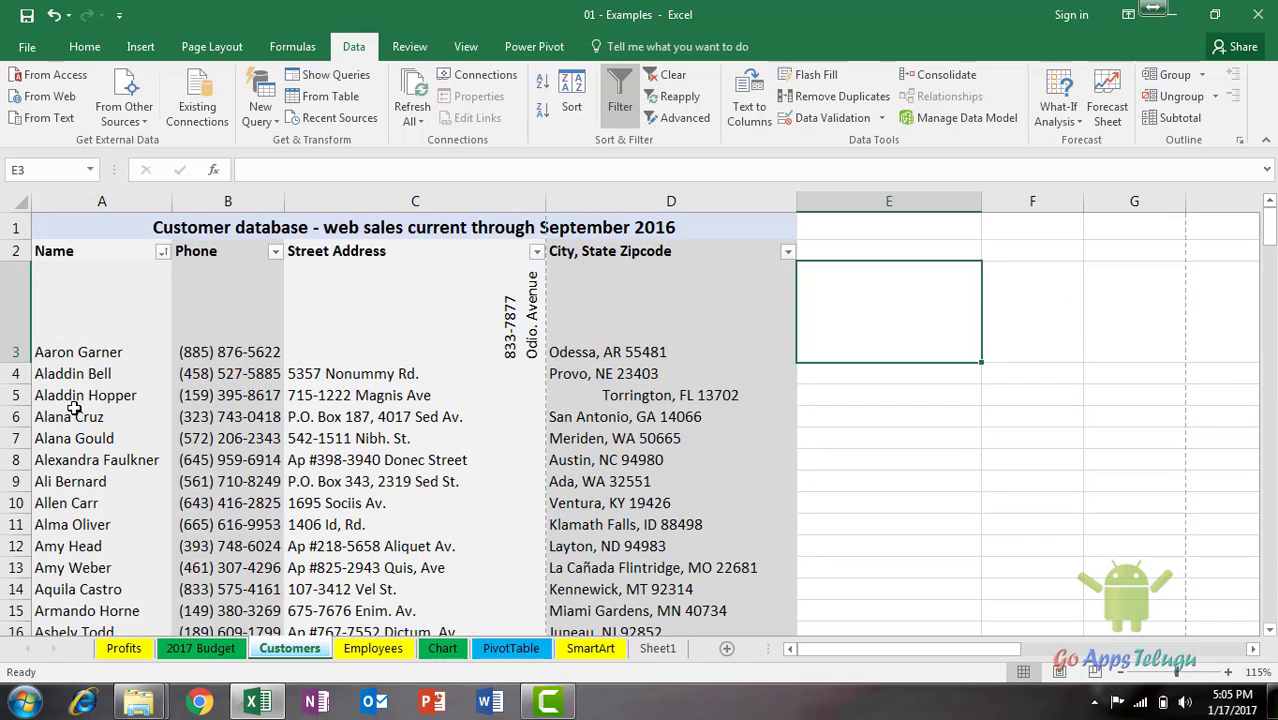
Sort the customer names Z to A, then back A to Z, and select cell E4
{"action": "left_click", "coordinate": [162, 252]}
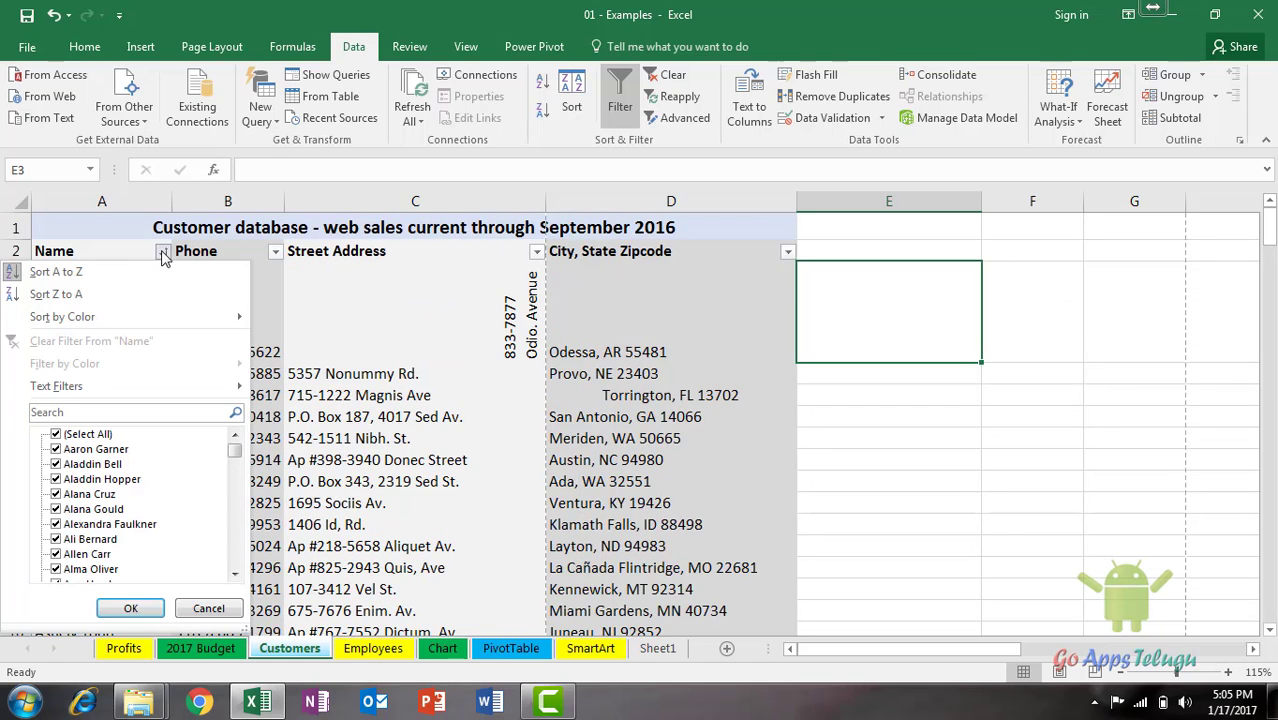
{"action": "left_click", "coordinate": [88, 300]}
{"action": "scroll", "coordinate": [108, 460], "scroll_direction": "down", "scroll_amount": 3}
{"action": "scroll", "coordinate": [108, 460], "scroll_direction": "up", "scroll_amount": 3}
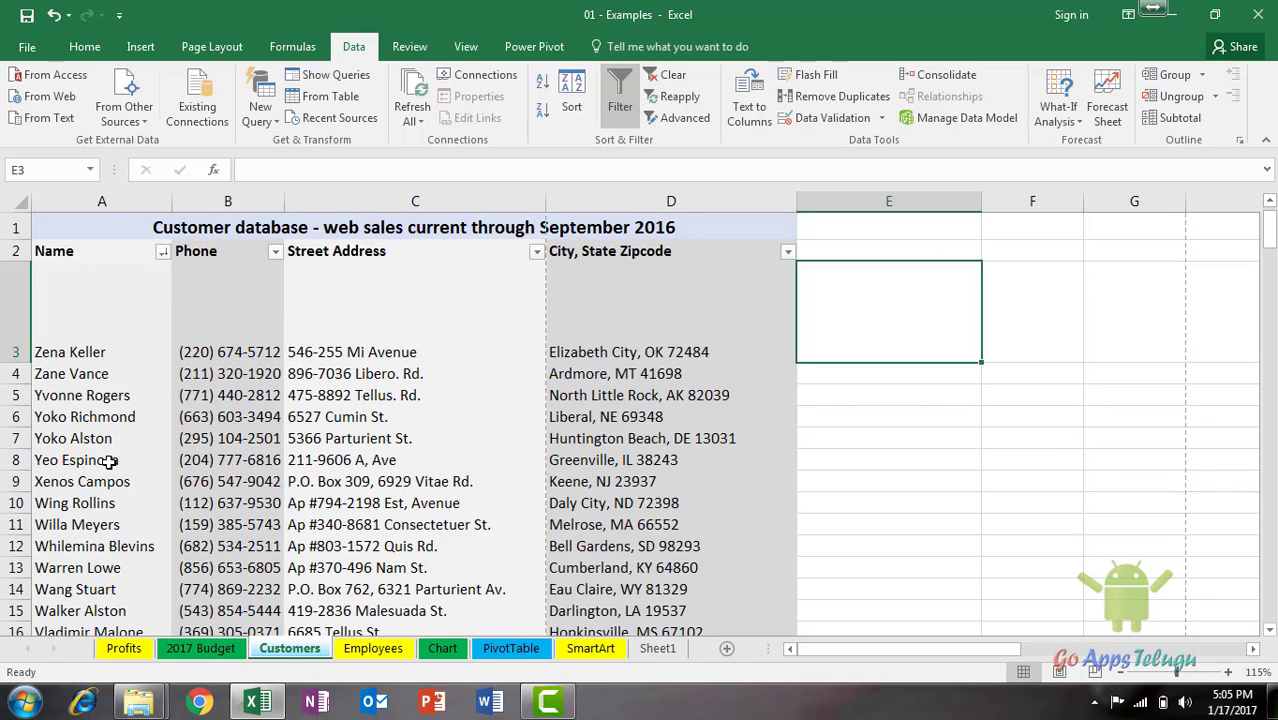
{"action": "left_click", "coordinate": [162, 251]}
{"action": "left_click", "coordinate": [75, 266]}
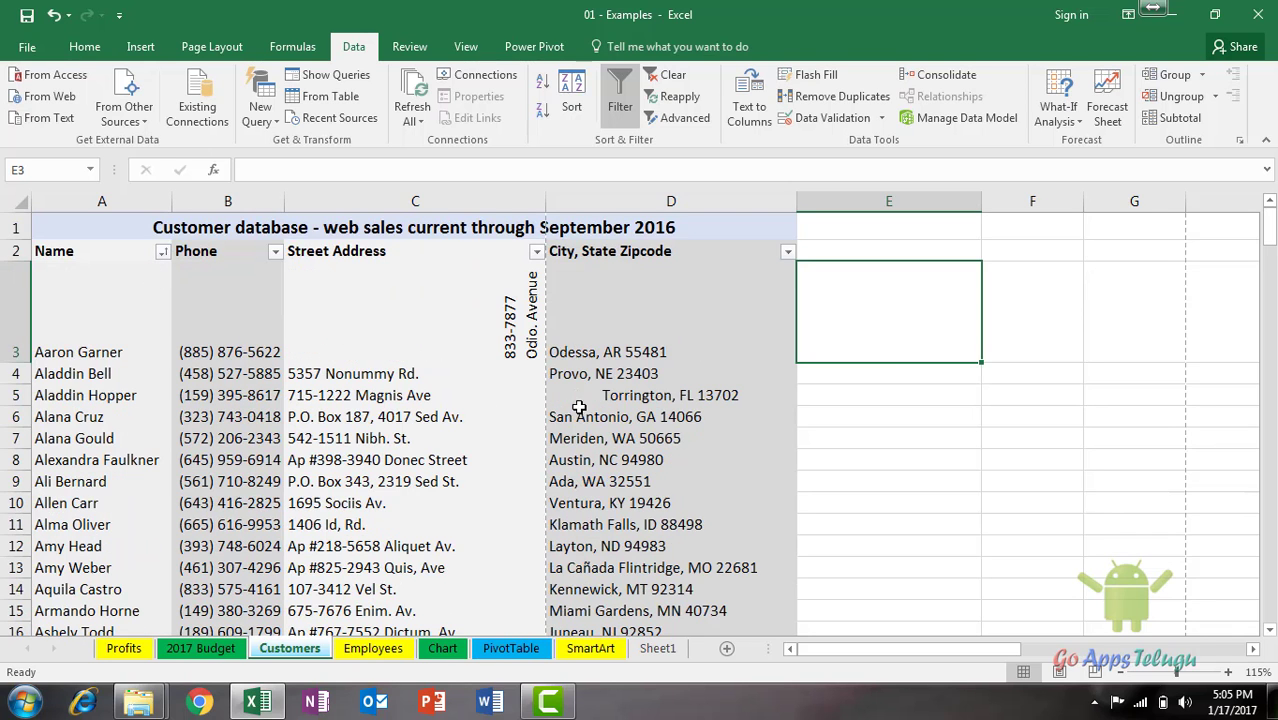
{"action": "left_click", "coordinate": [883, 371]}
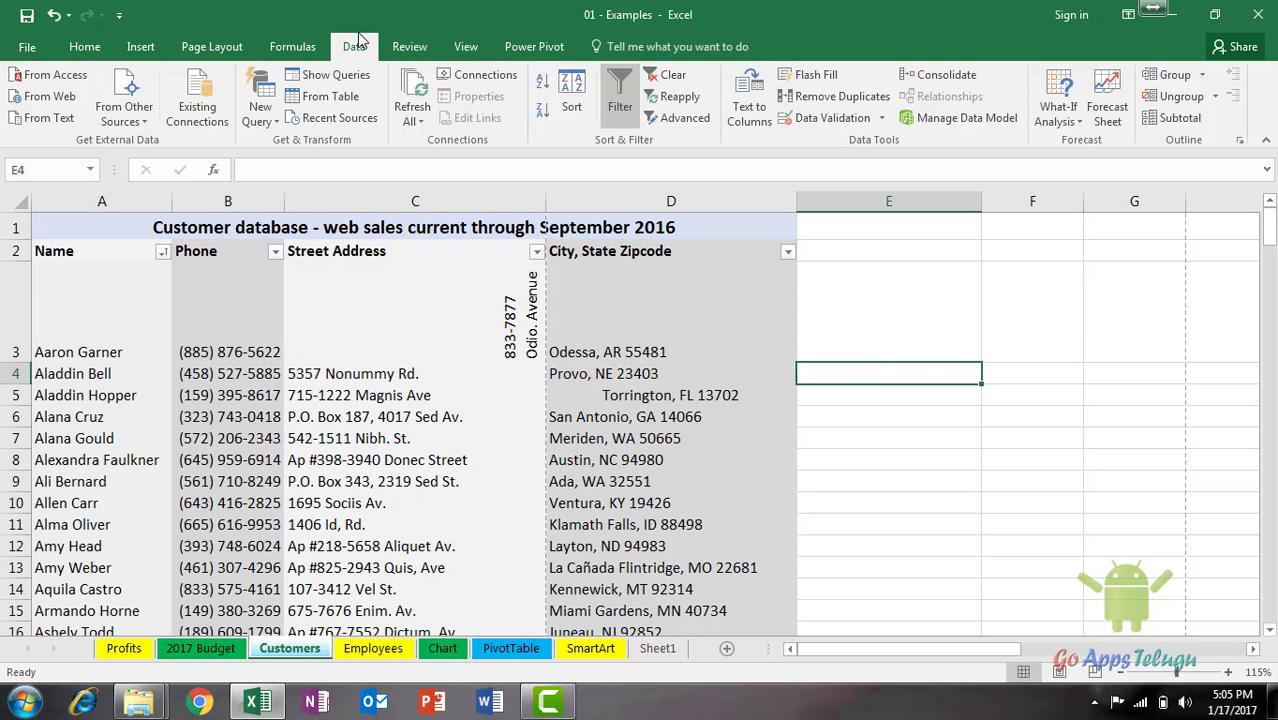
Look over the Review tab's Protect Sheet commands, then switch to the View tab
{"action": "left_click", "coordinate": [409, 52]}
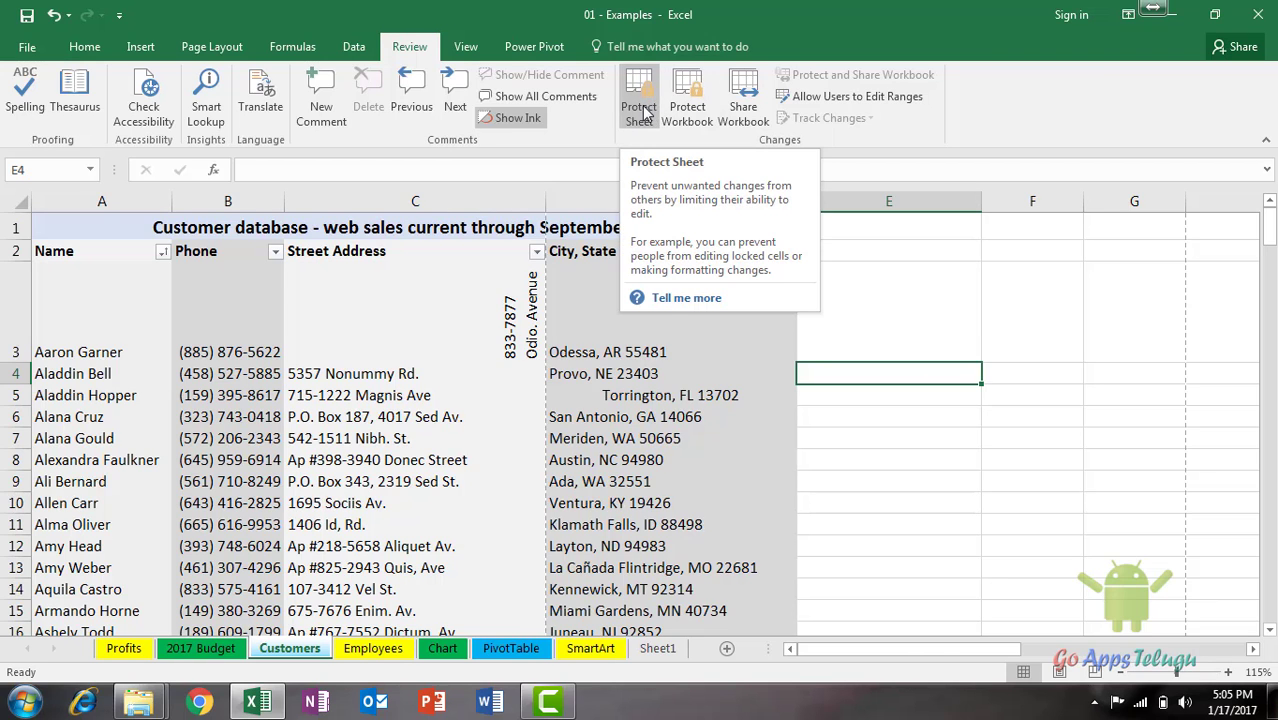
{"action": "left_click", "coordinate": [475, 49]}
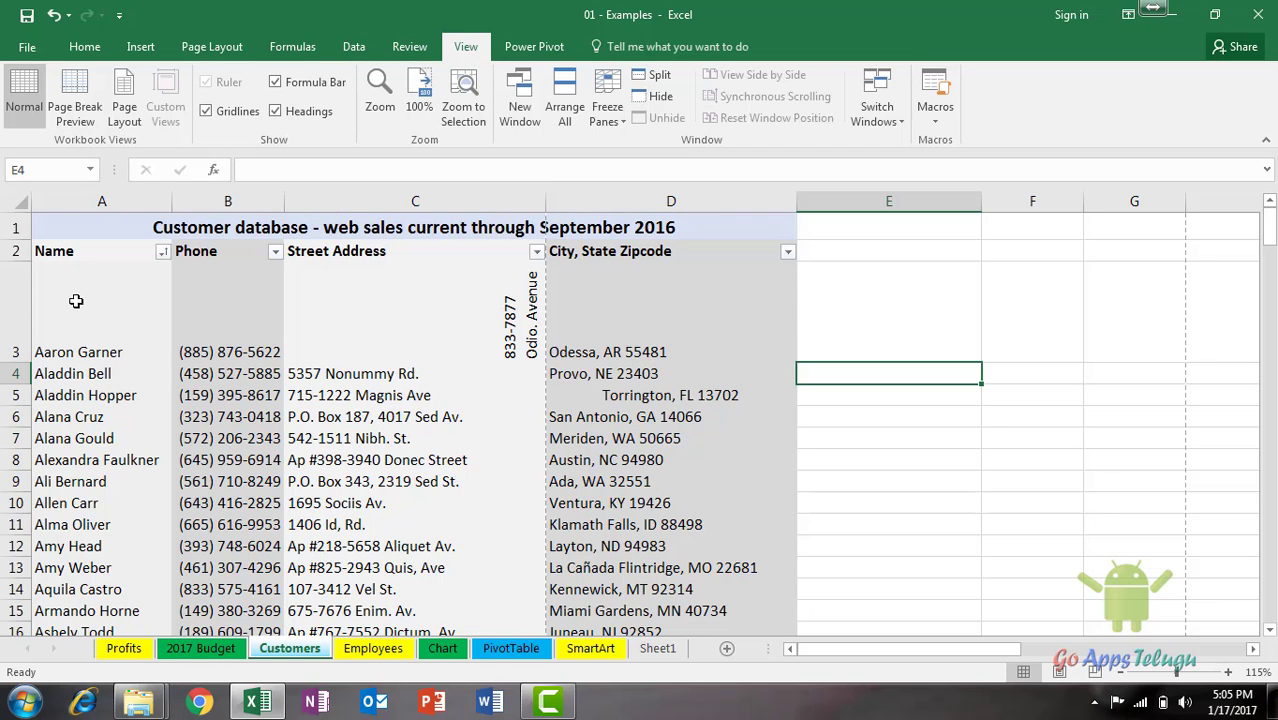
{"action": "left_click", "coordinate": [932, 325]}
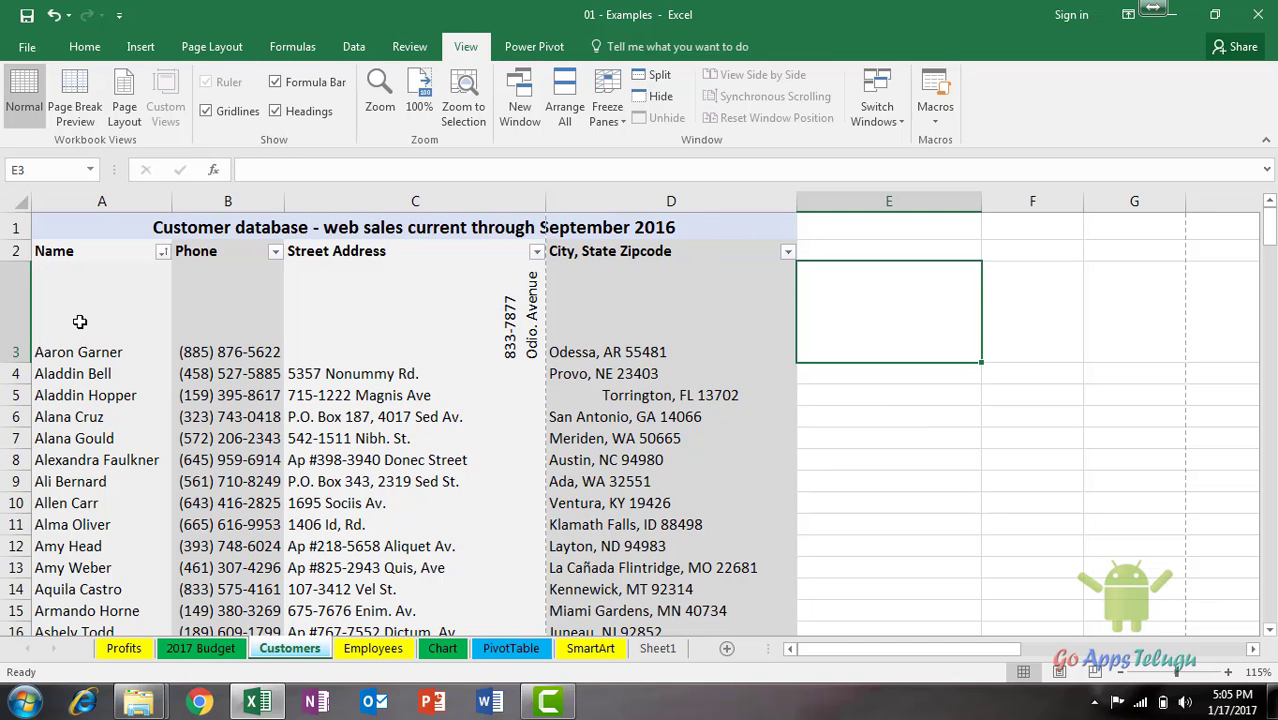
{"action": "left_click", "coordinate": [78, 110]}
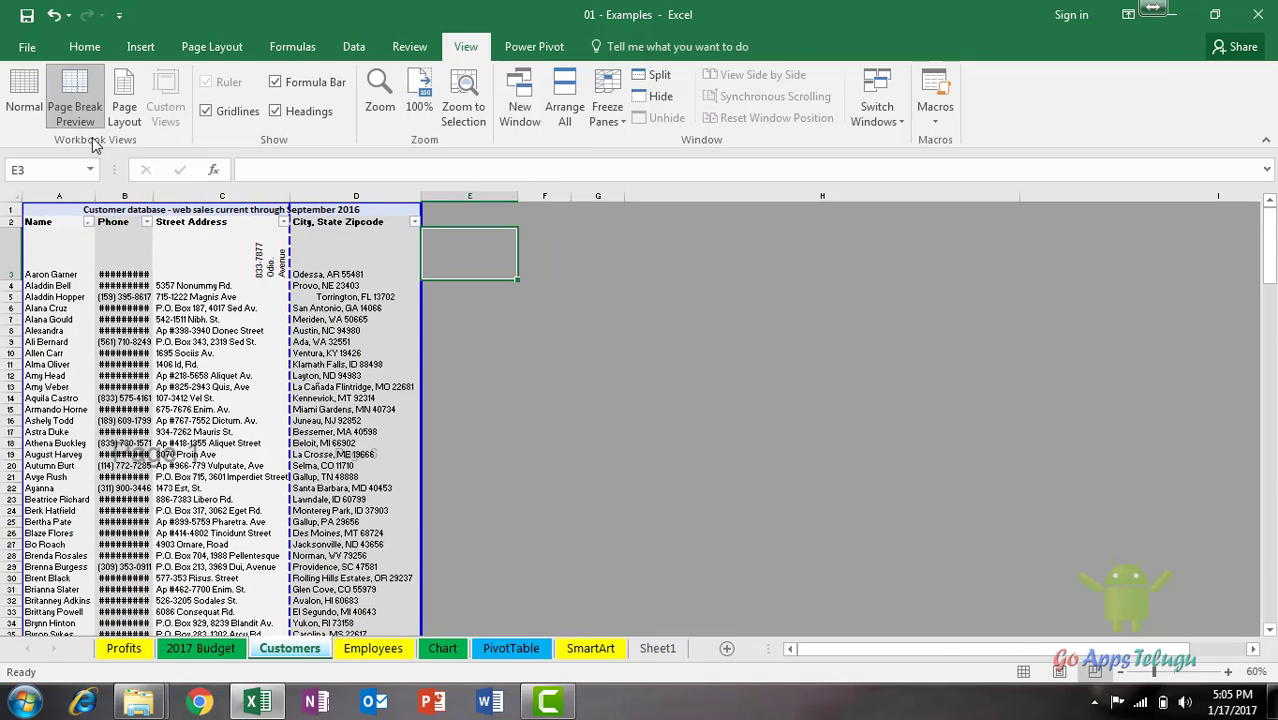
{"action": "left_click", "coordinate": [121, 108]}
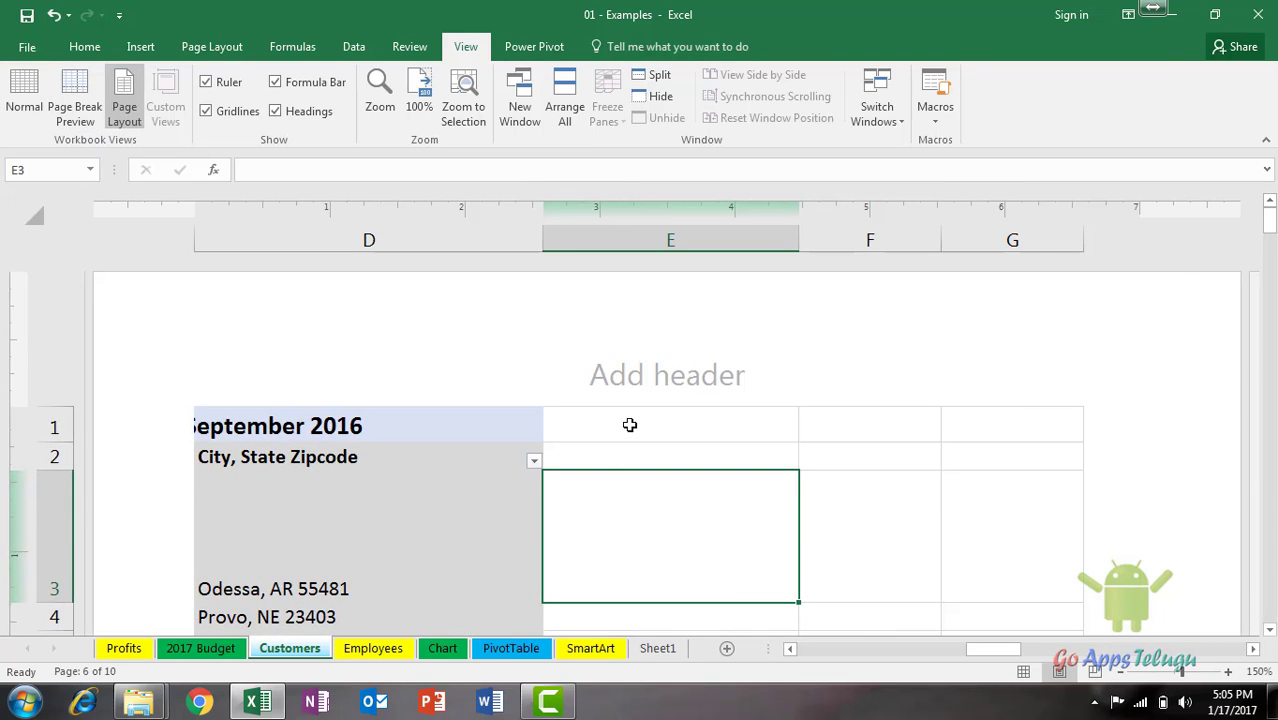
{"action": "scroll", "coordinate": [630, 422], "scroll_direction": "down", "scroll_amount": 3}
{"action": "scroll", "coordinate": [629, 425], "scroll_direction": "down", "scroll_amount": 5}
{"action": "scroll", "coordinate": [629, 425], "scroll_direction": "down", "scroll_amount": 6}
{"action": "scroll", "coordinate": [628, 422], "scroll_direction": "up", "scroll_amount": 3}
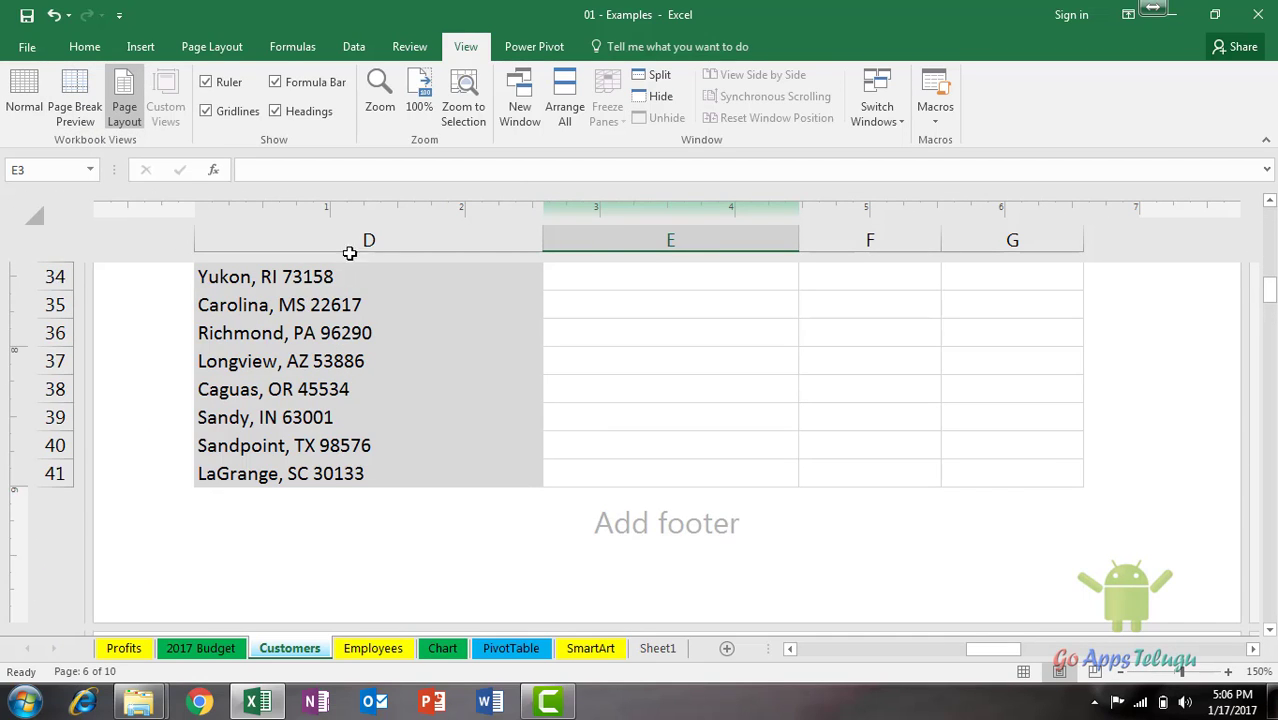
{"action": "left_click", "coordinate": [25, 100]}
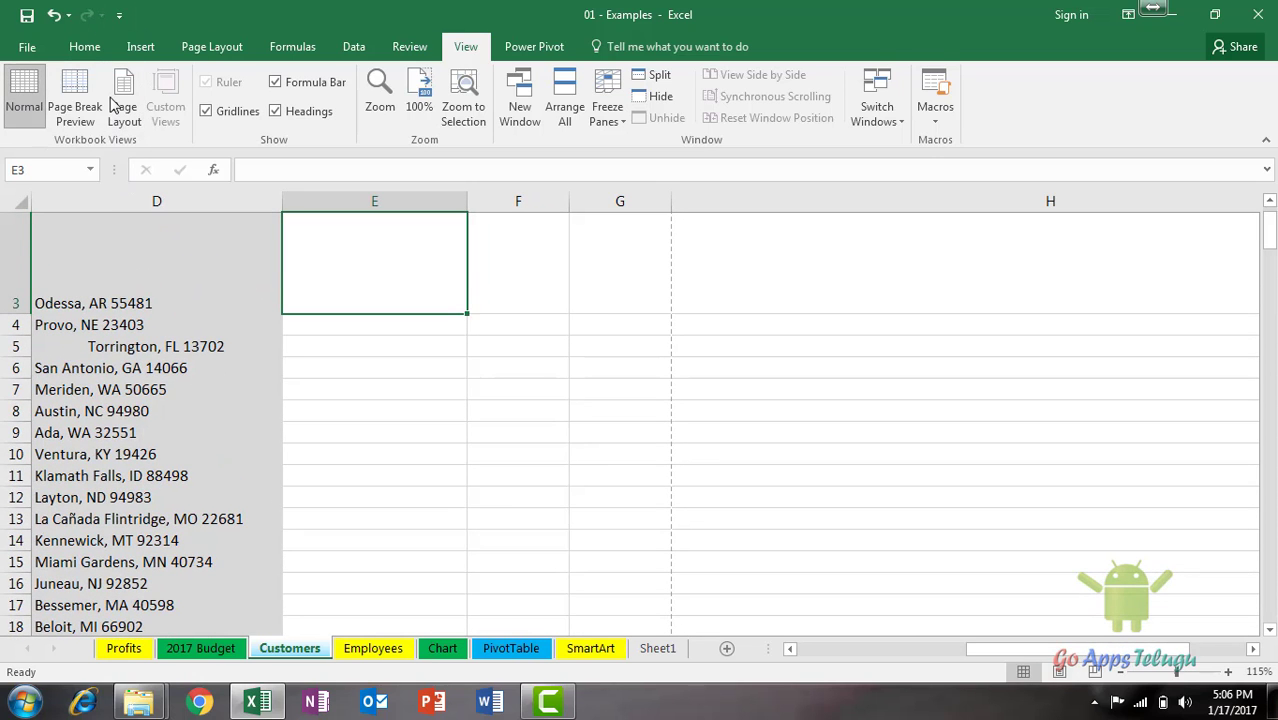
{"action": "left_click", "coordinate": [763, 367]}
{"action": "left_click_drag", "start_coordinate": [395, 324], "coordinate": [962, 462]}
{"action": "left_click", "coordinate": [807, 350]}
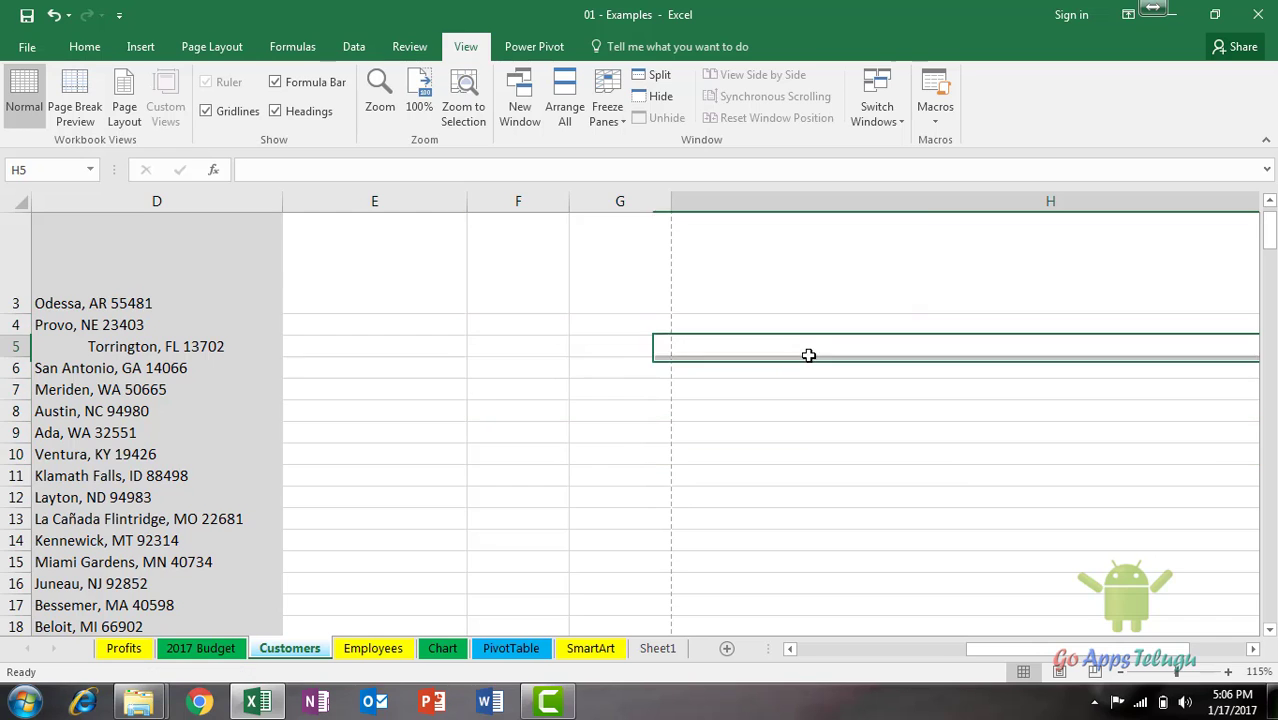
{"action": "left_click", "coordinate": [203, 114]}
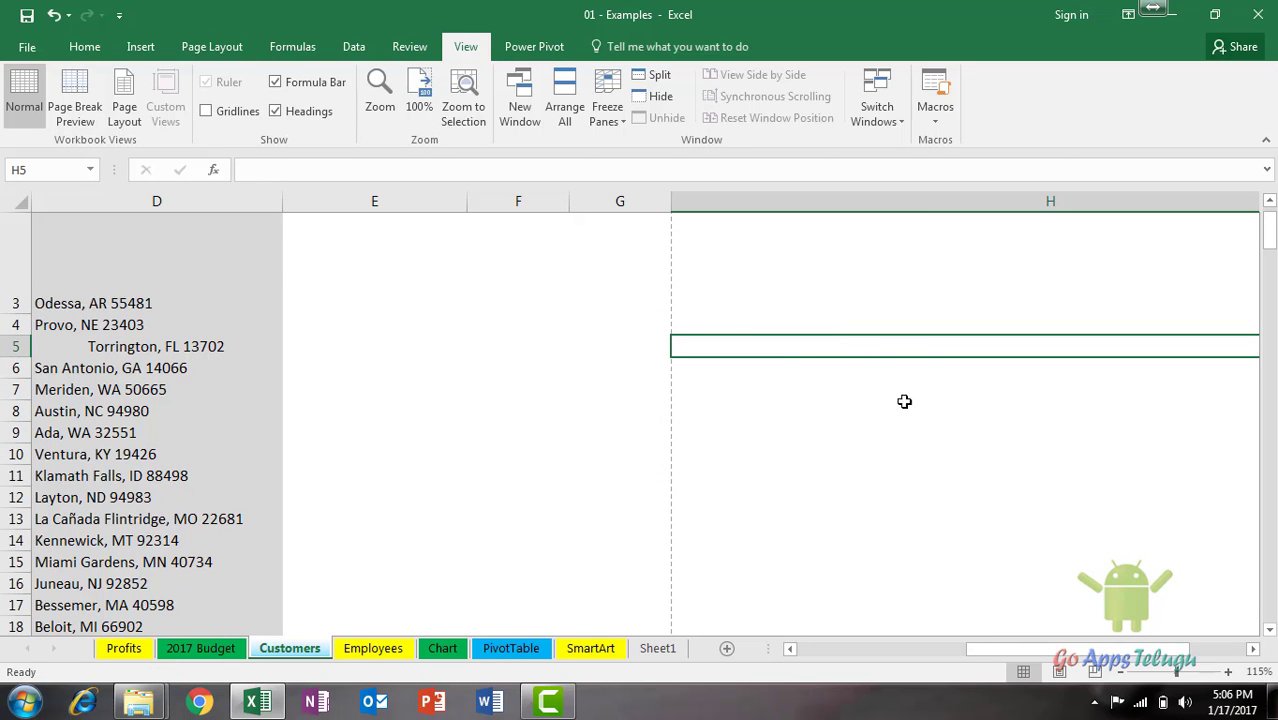
{"action": "left_click", "coordinate": [206, 111]}
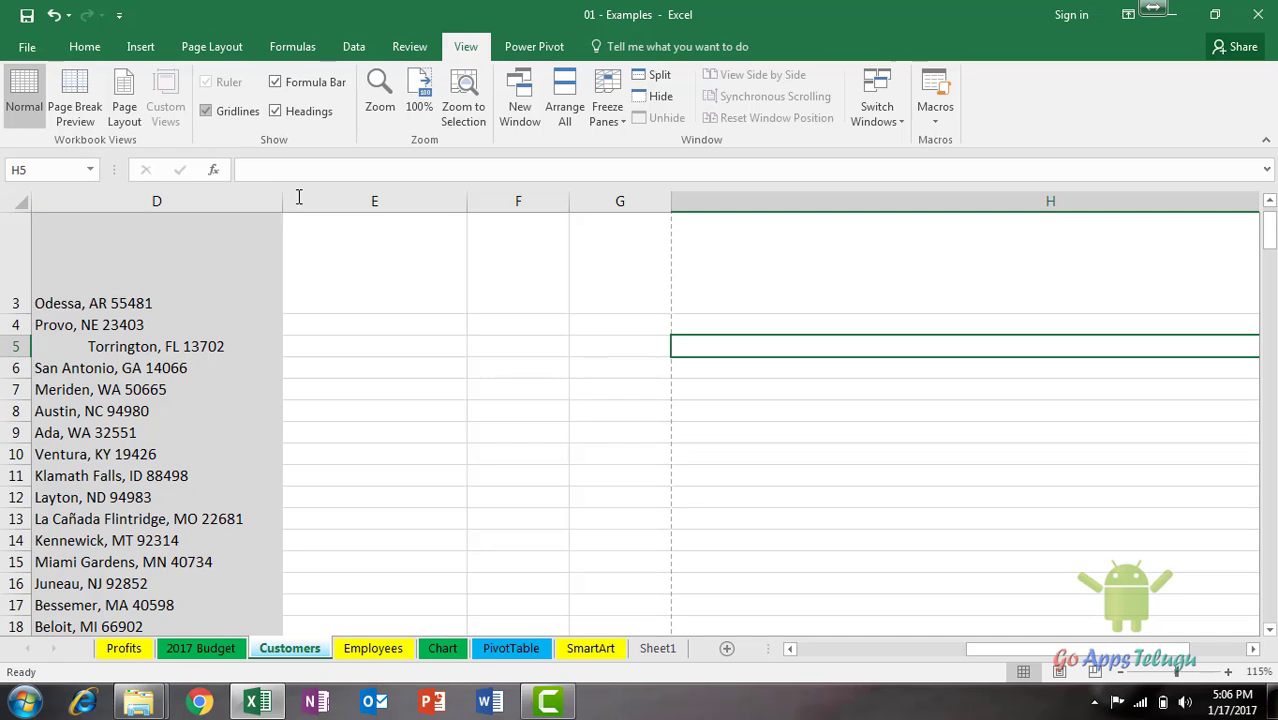
{"action": "left_click", "coordinate": [395, 328]}
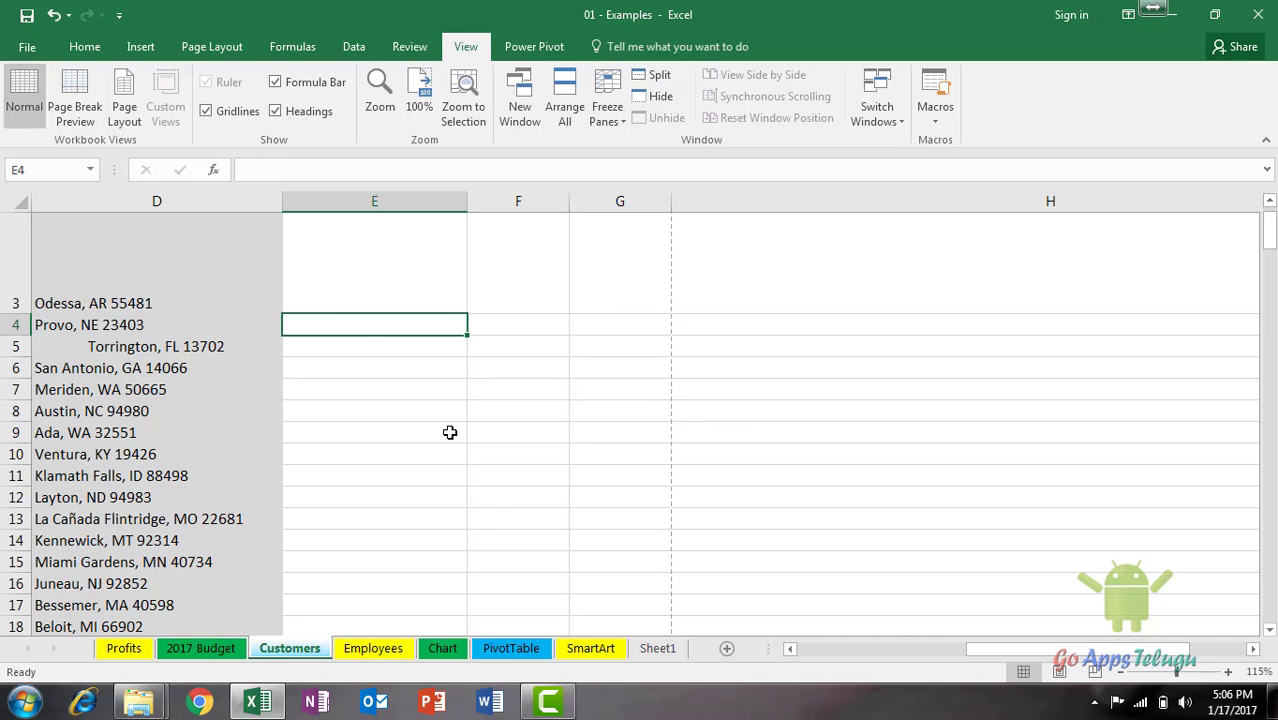
{"action": "left_click", "coordinate": [378, 95]}
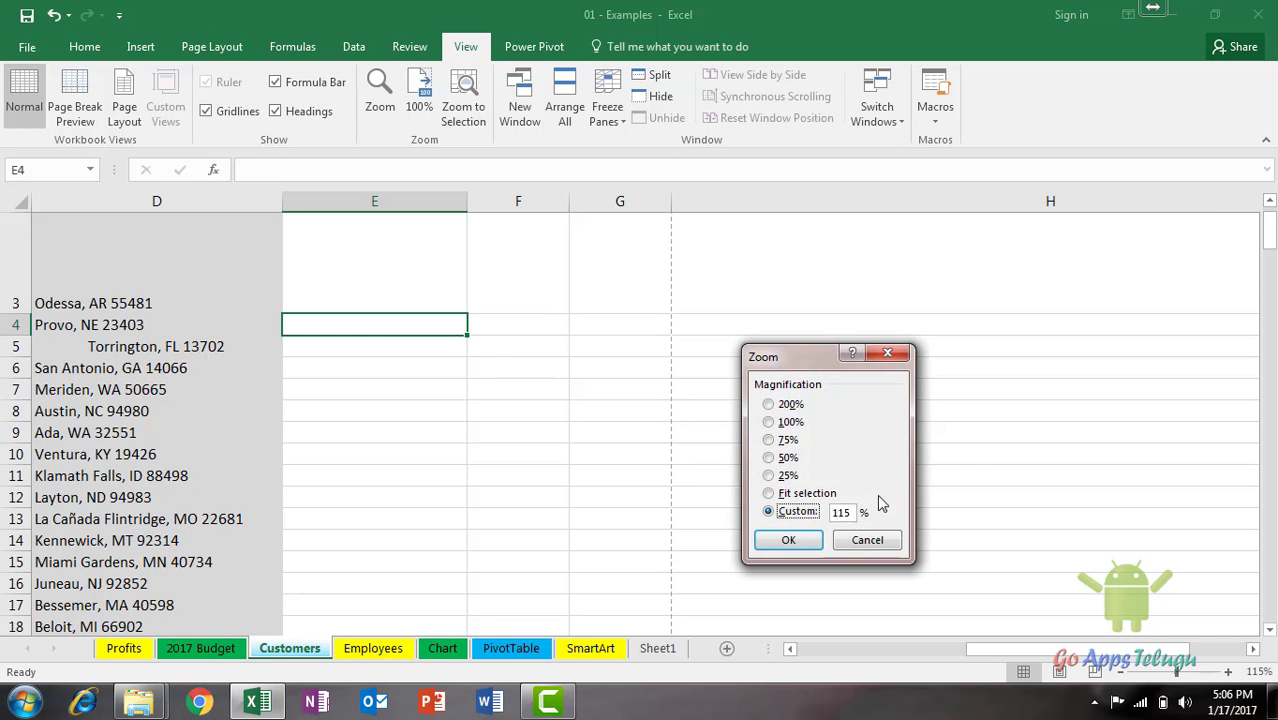
{"action": "left_click", "coordinate": [866, 544]}
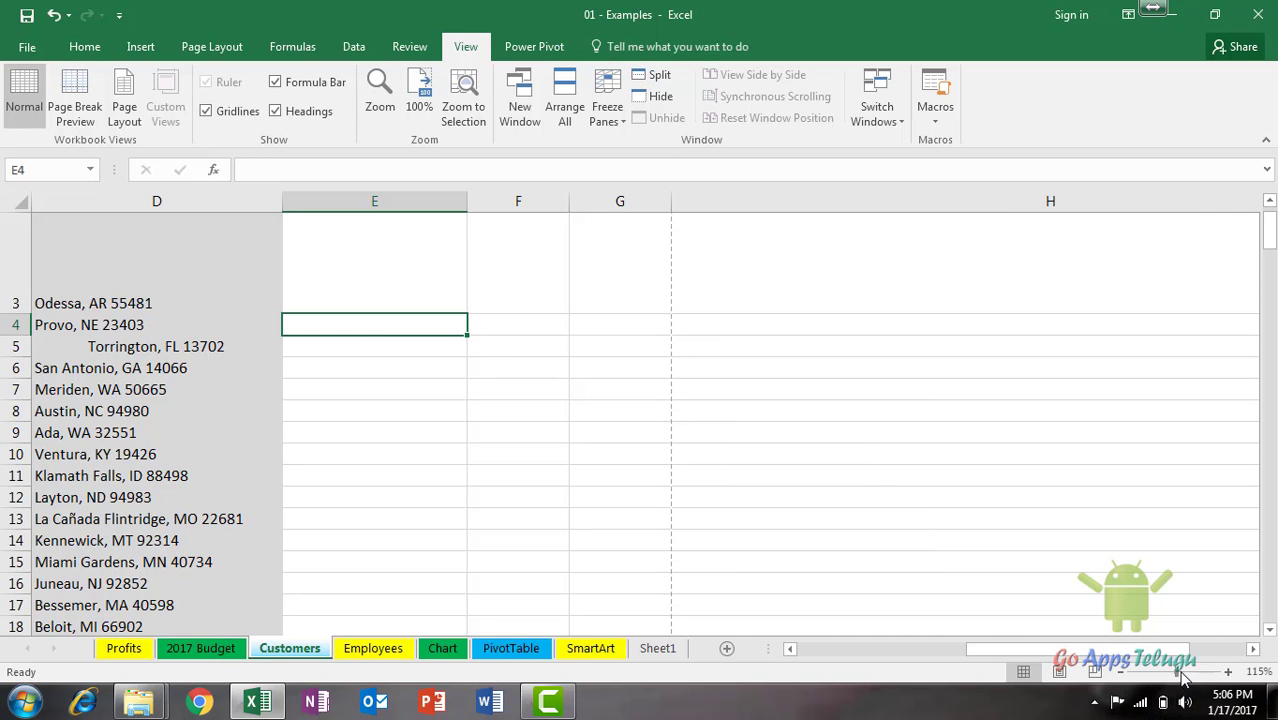
{"action": "mouse_move", "coordinate": [1180, 673]}
{"action": "left_mouse_down"}
{"action": "mouse_move", "coordinate": [1205, 671]}
{"action": "mouse_move", "coordinate": [1185, 677]}
{"action": "left_mouse_up"}
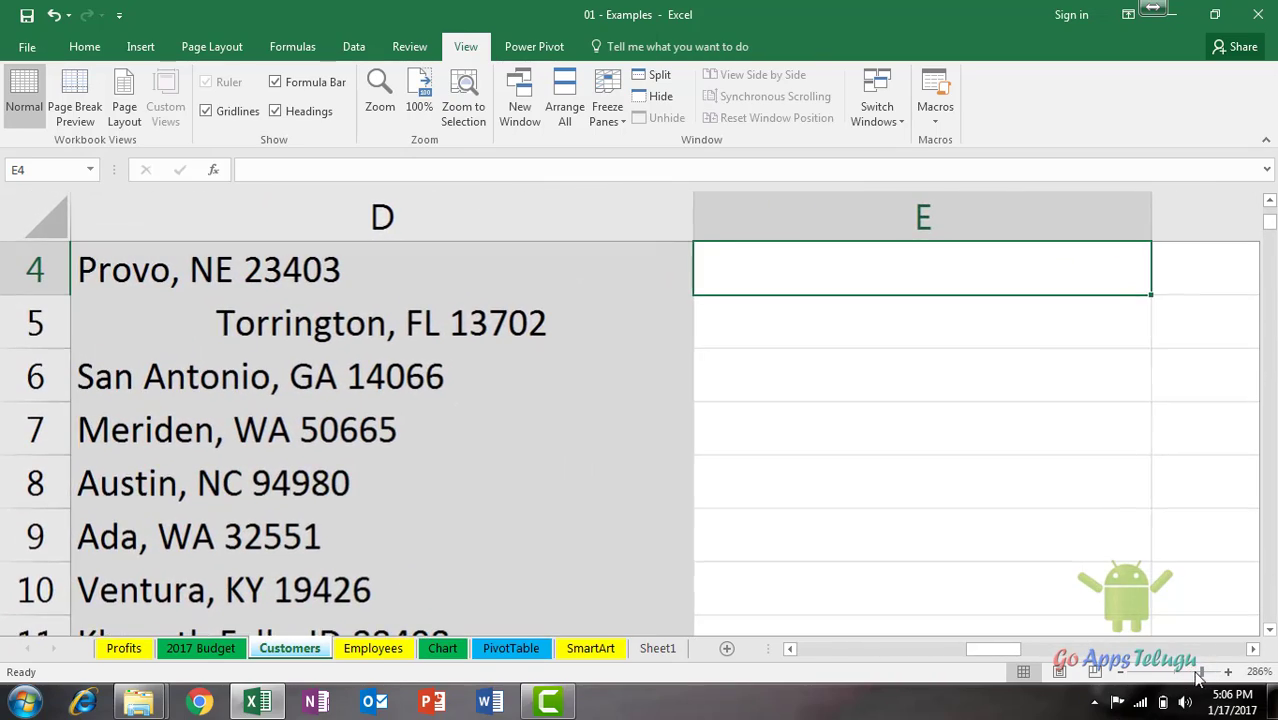
{"action": "left_click", "coordinate": [1178, 673]}
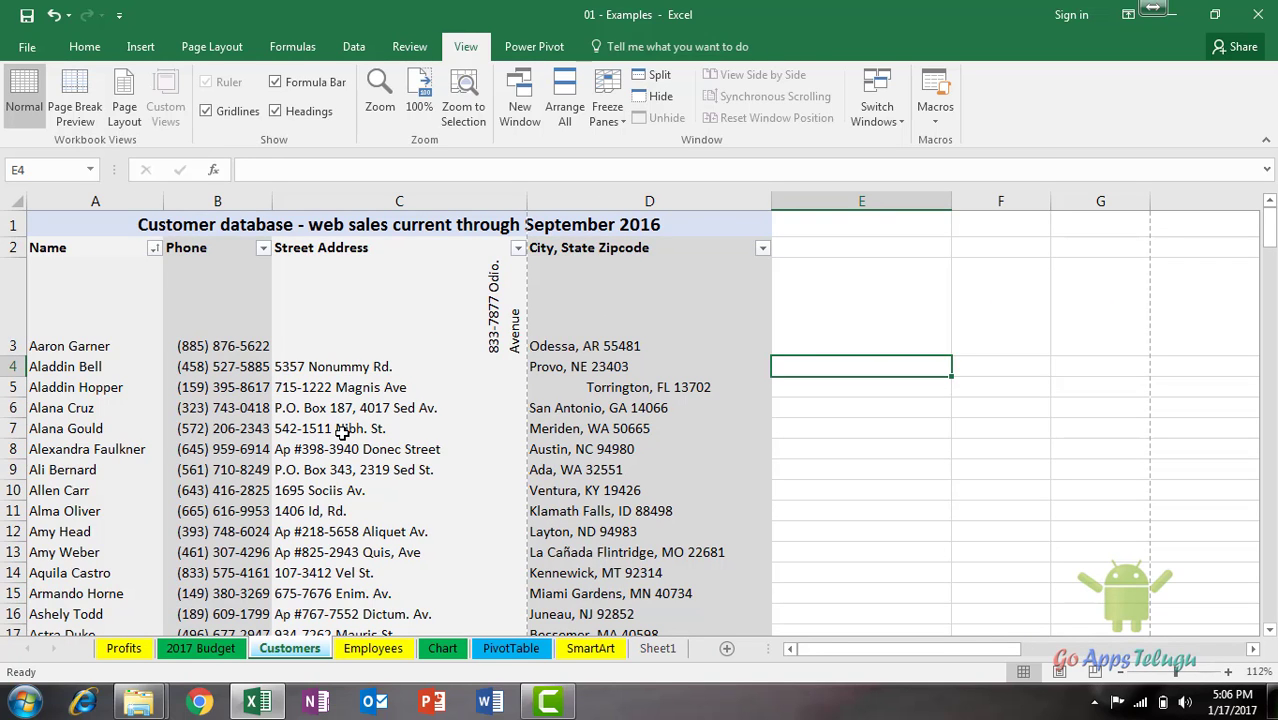
From the Home tab, apply red font colour to cell D3 (Odessa, AR 55481)
{"action": "left_click", "coordinate": [84, 47]}
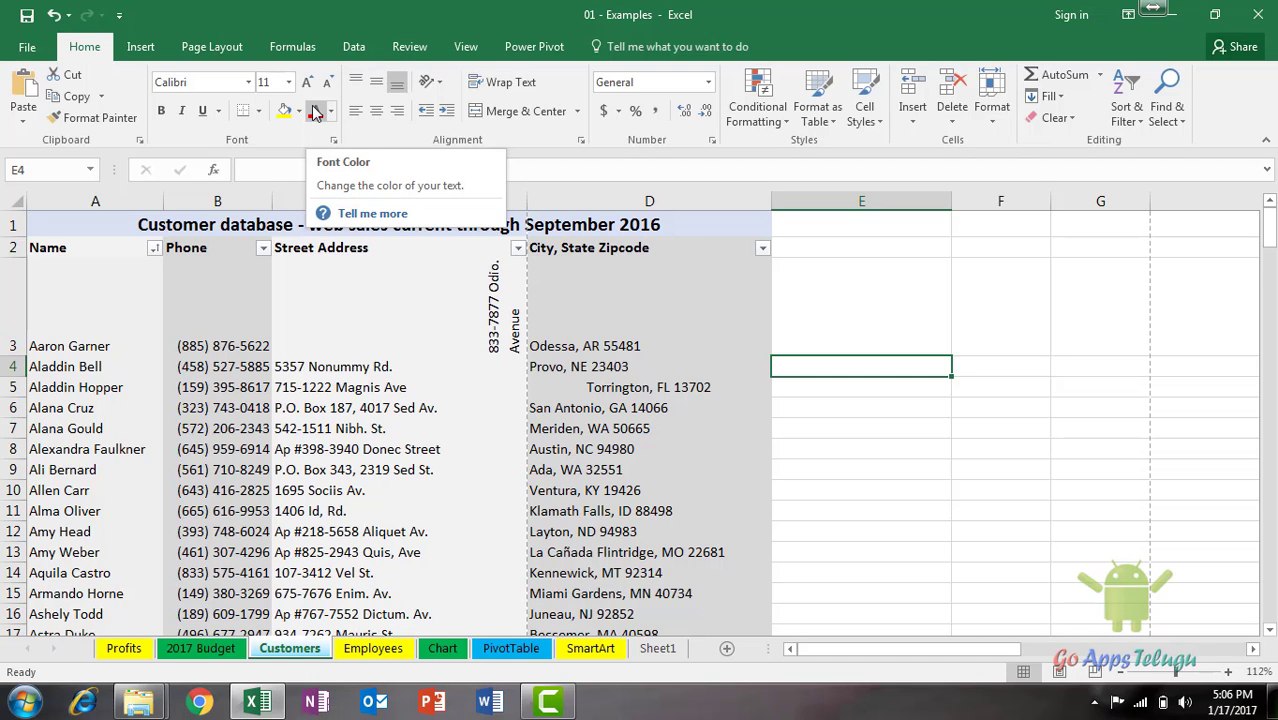
{"action": "left_click", "coordinate": [570, 344]}
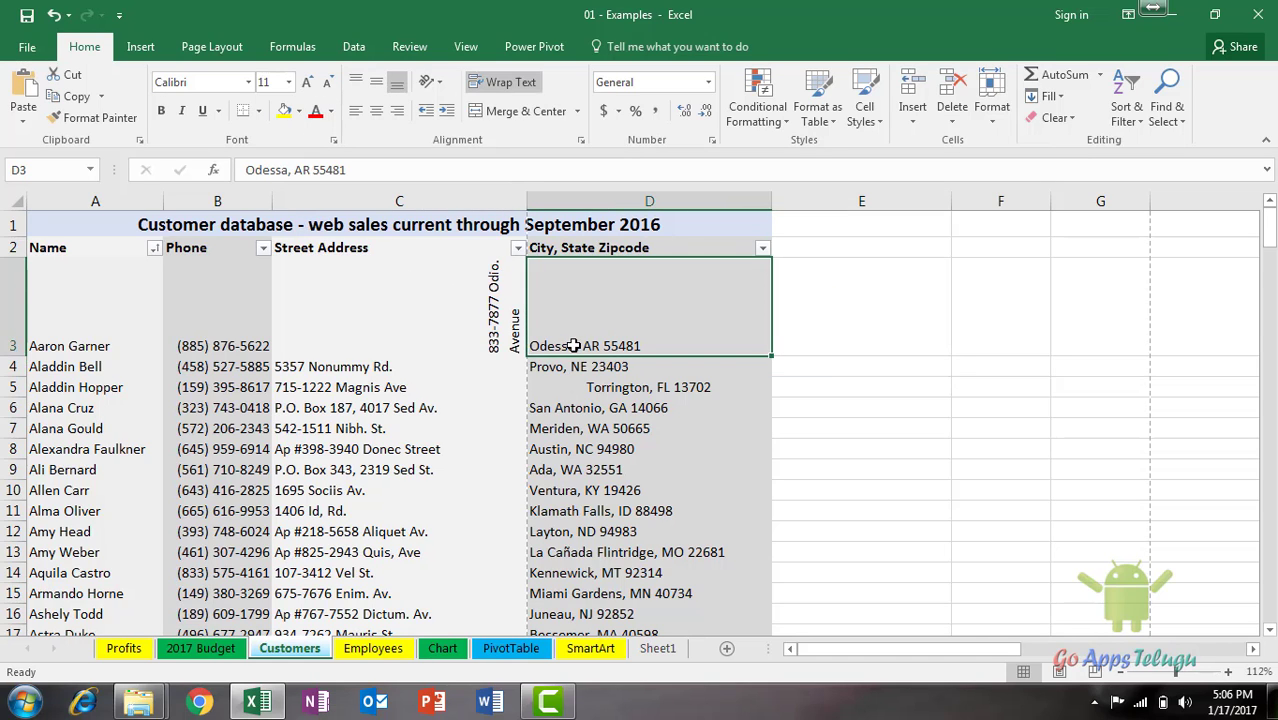
{"action": "left_click", "coordinate": [316, 112]}
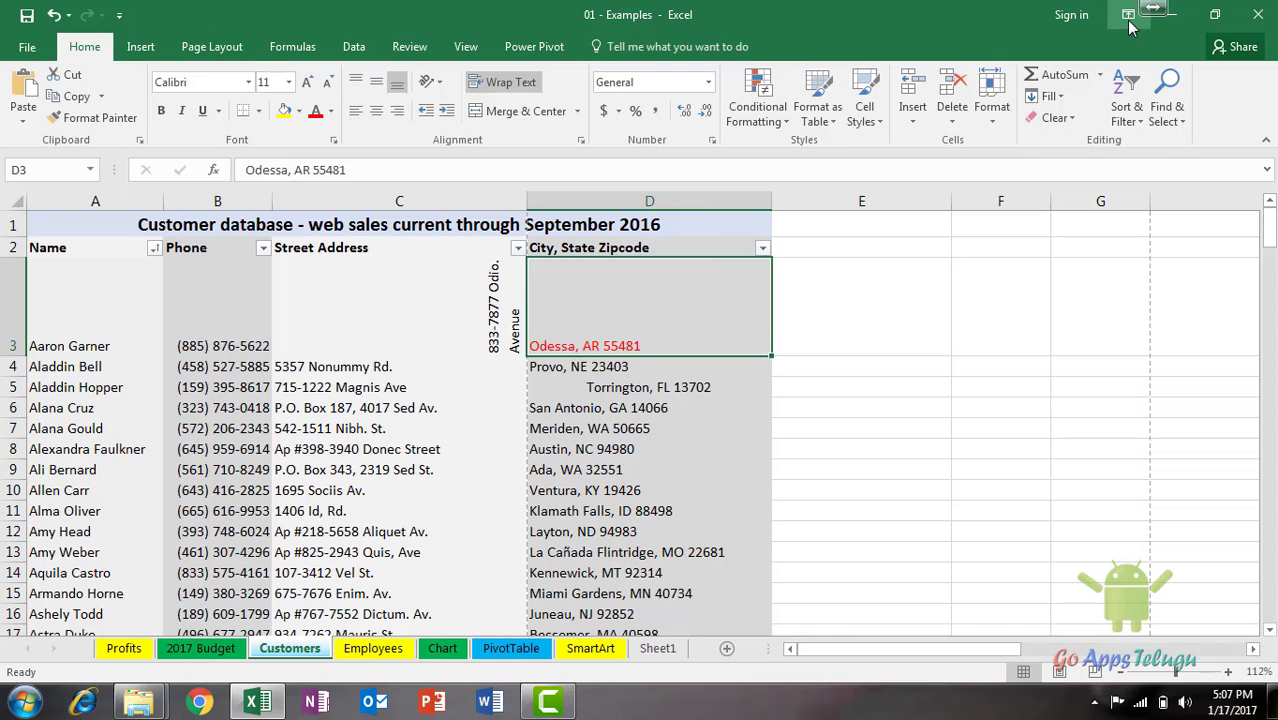
Switch the ribbon to Show Tabs, then back to Show Tabs and Commands via Ribbon Display Options
{"action": "left_click", "coordinate": [1129, 16]}
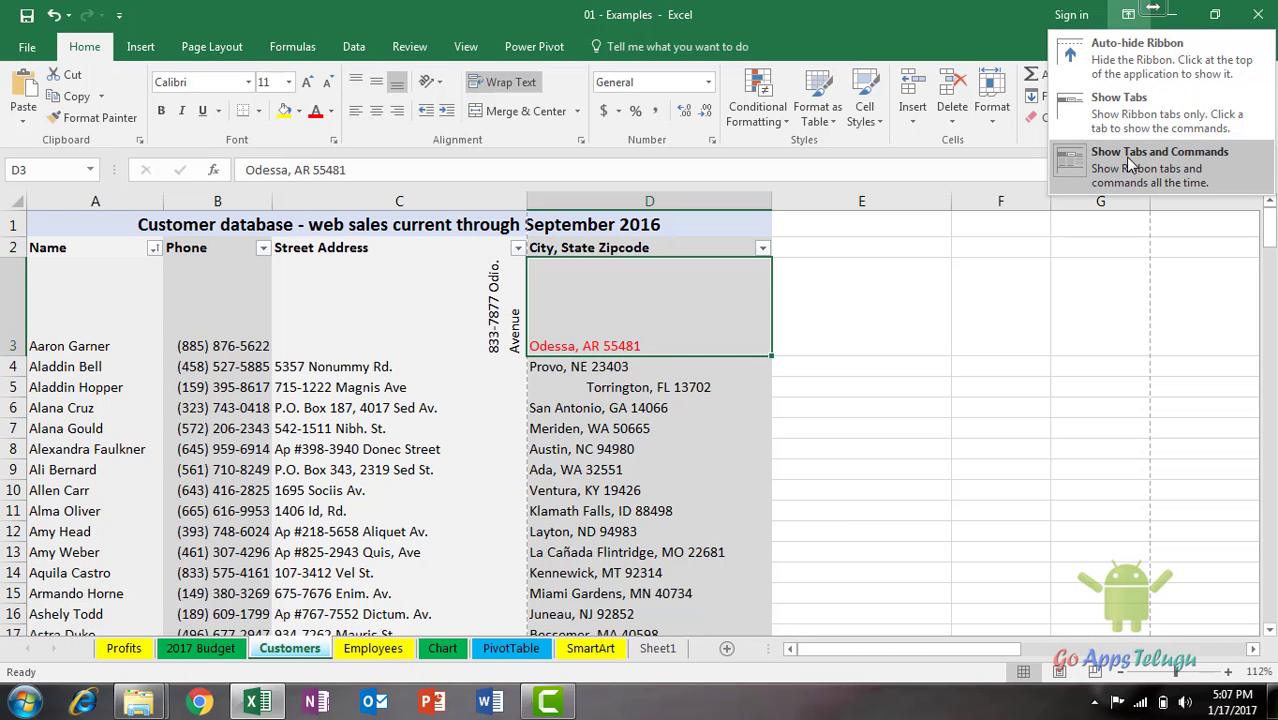
{"action": "left_click", "coordinate": [1200, 170]}
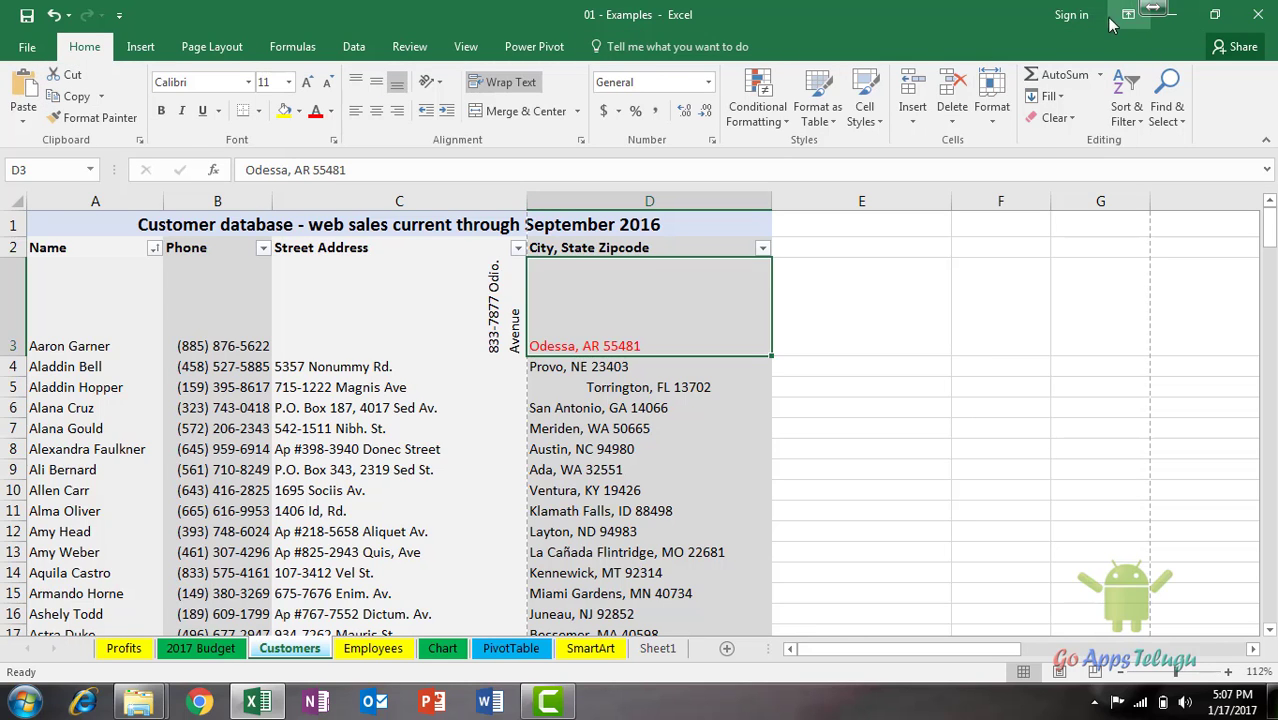
{"action": "left_click", "coordinate": [1126, 16]}
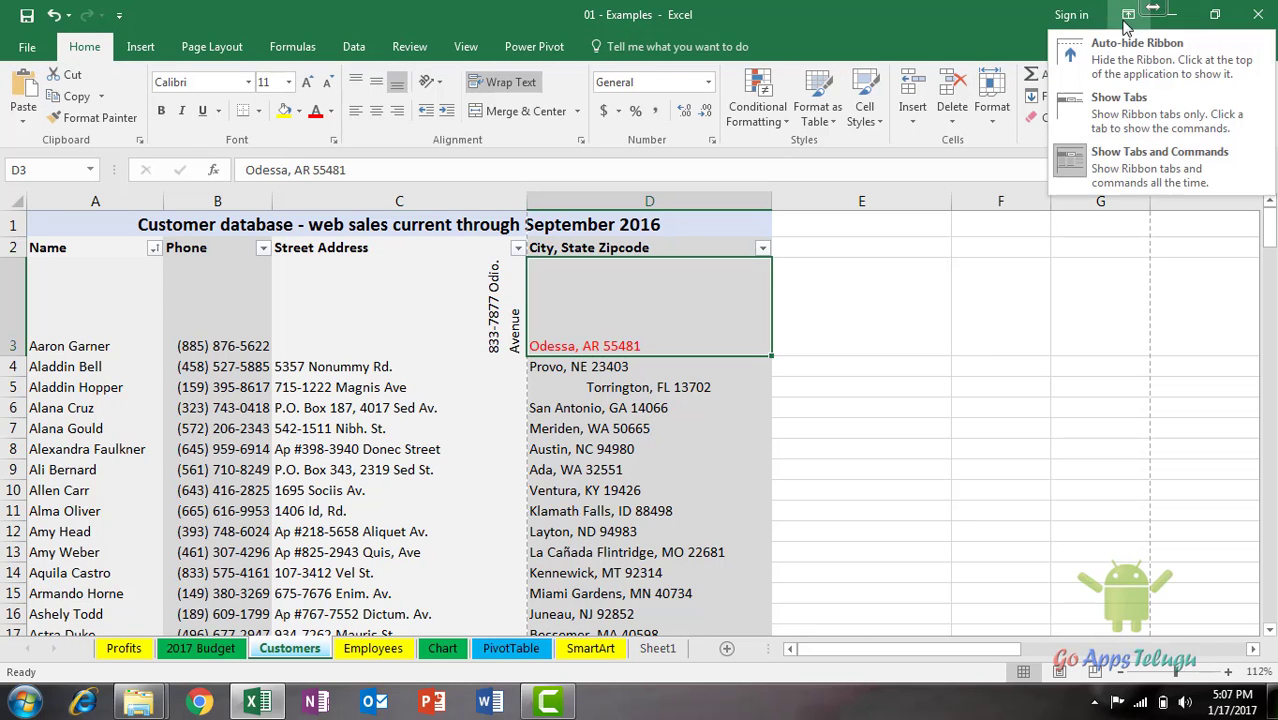
{"action": "left_click", "coordinate": [1133, 113]}
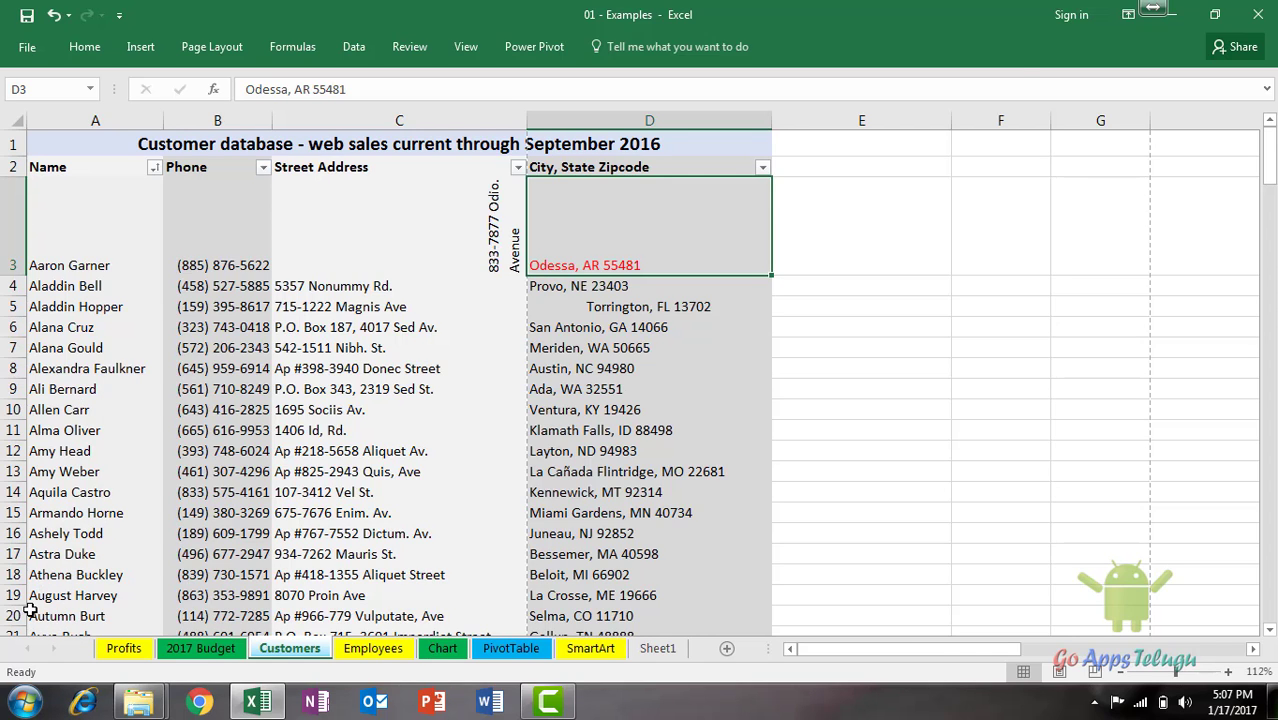
{"action": "left_click", "coordinate": [1124, 16]}
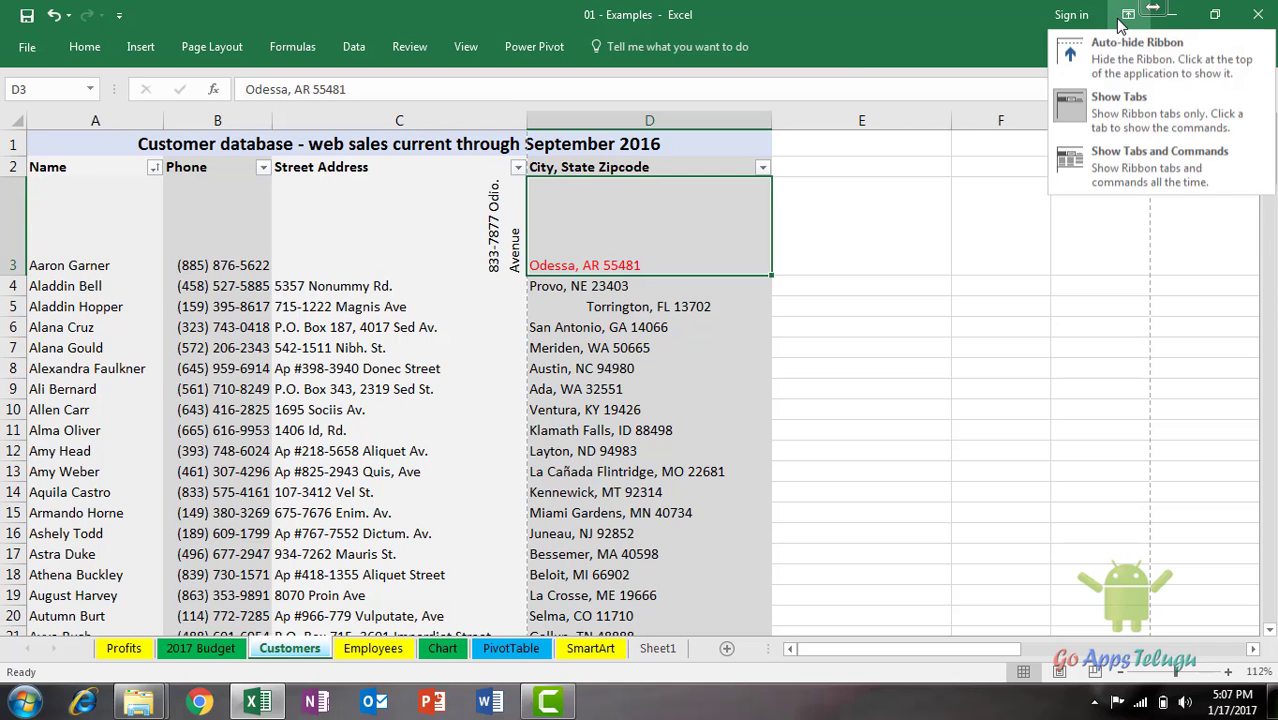
{"action": "left_click", "coordinate": [1124, 168]}
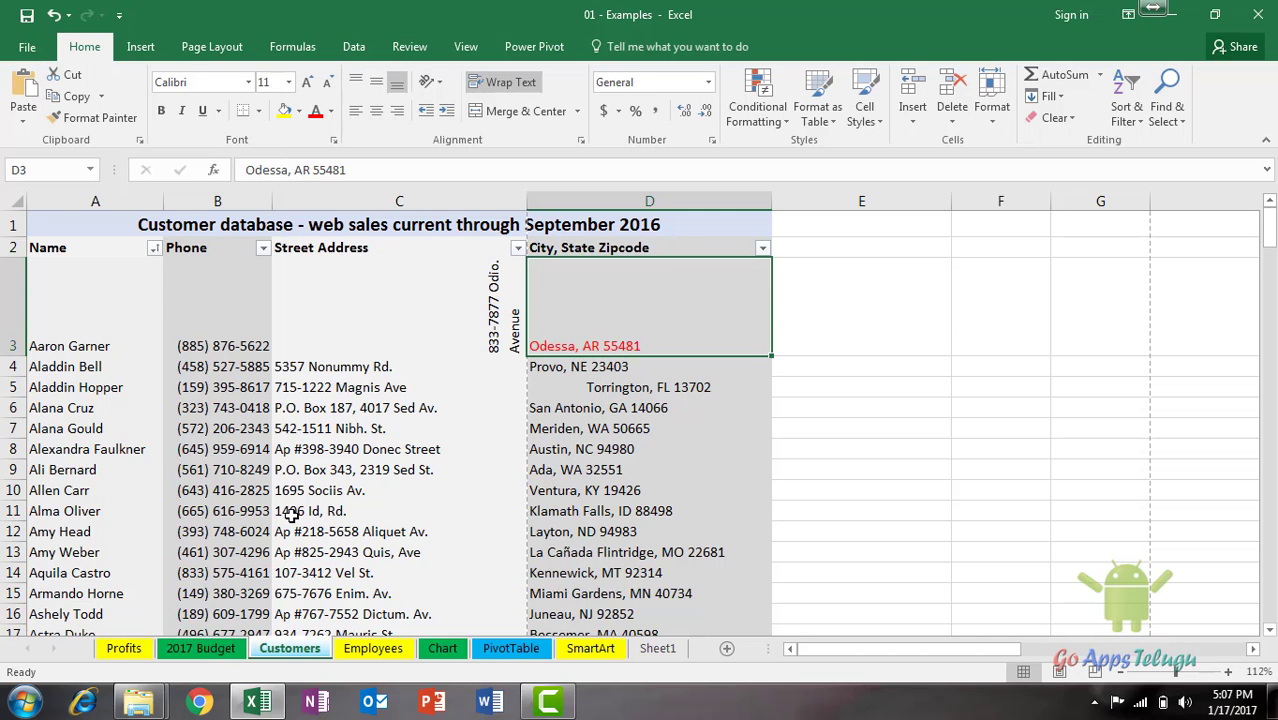
{"action": "left_click", "coordinate": [1128, 14]}
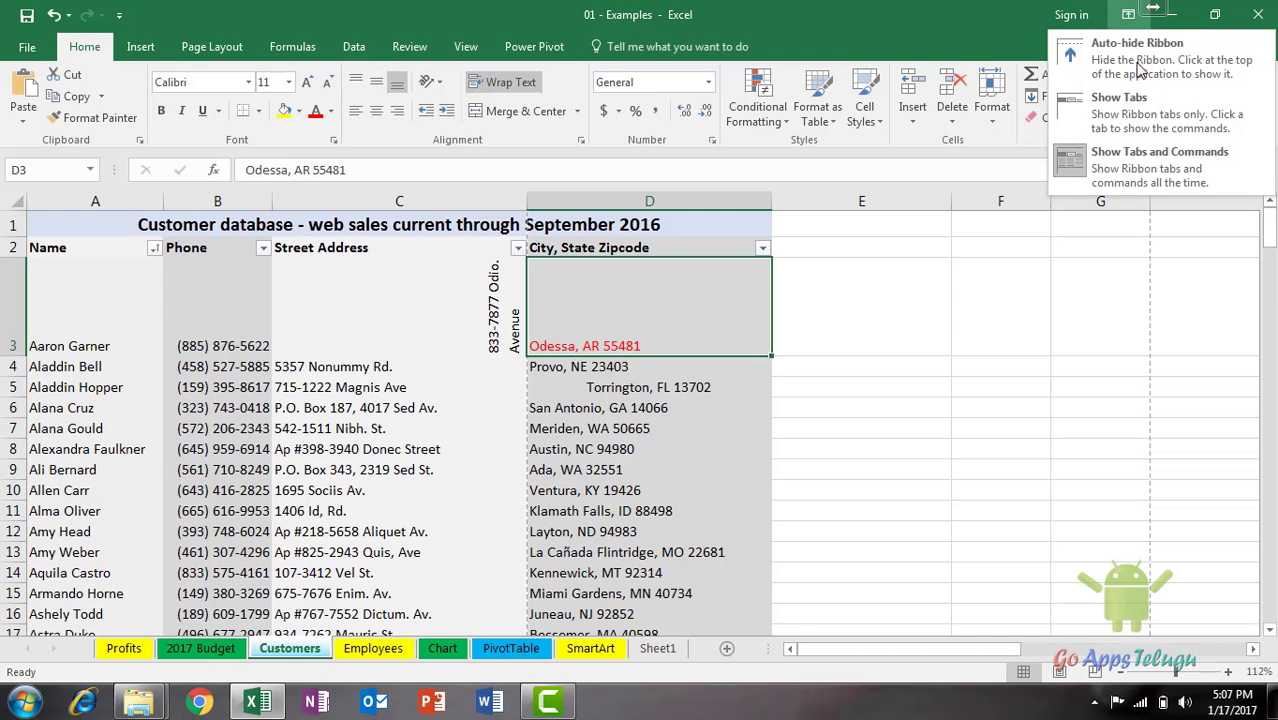
Collapse the ribbon to tab names and peek at the Home, Page Layout and Formulas commands
{"action": "left_click", "coordinate": [1147, 122]}
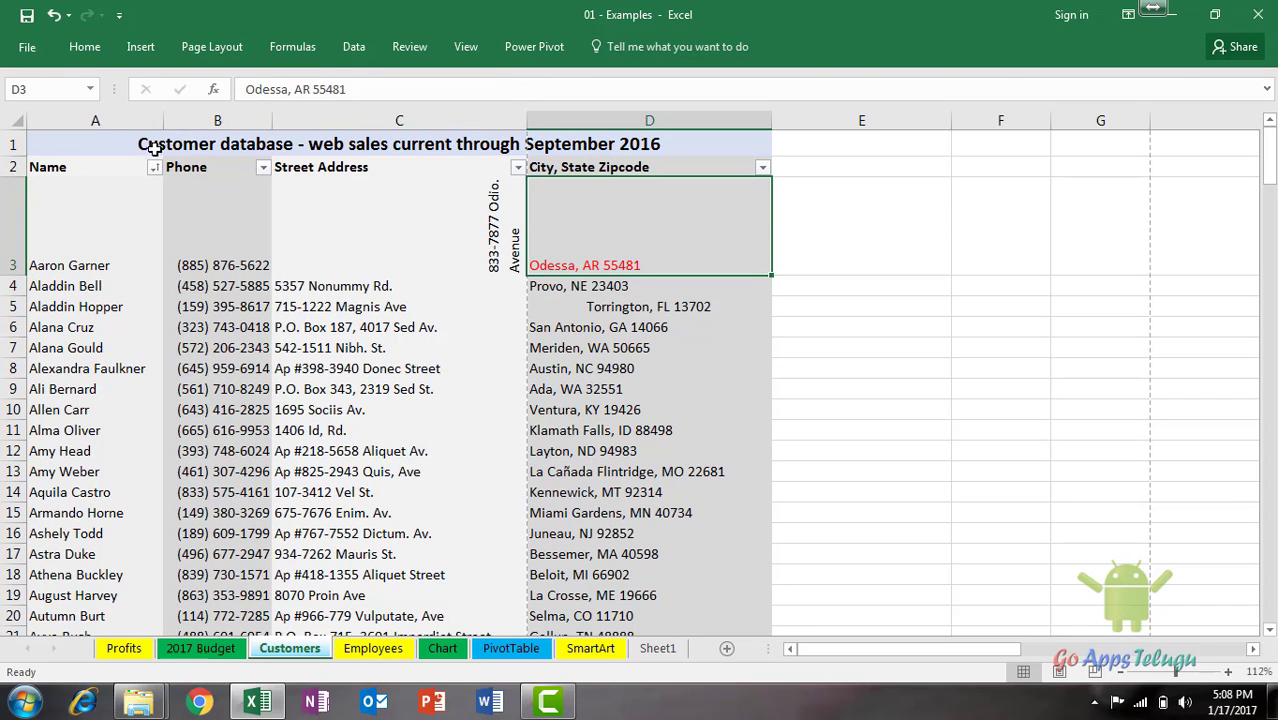
{"action": "left_click", "coordinate": [88, 47]}
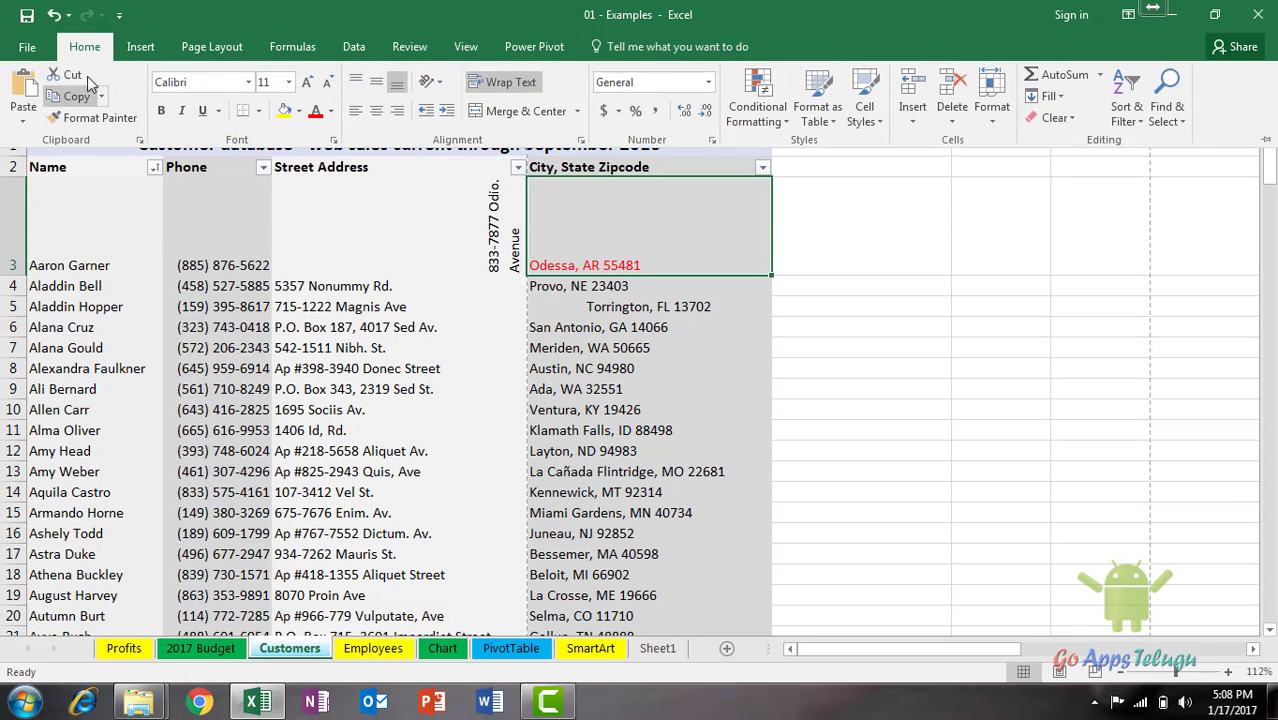
{"action": "left_click", "coordinate": [212, 47]}
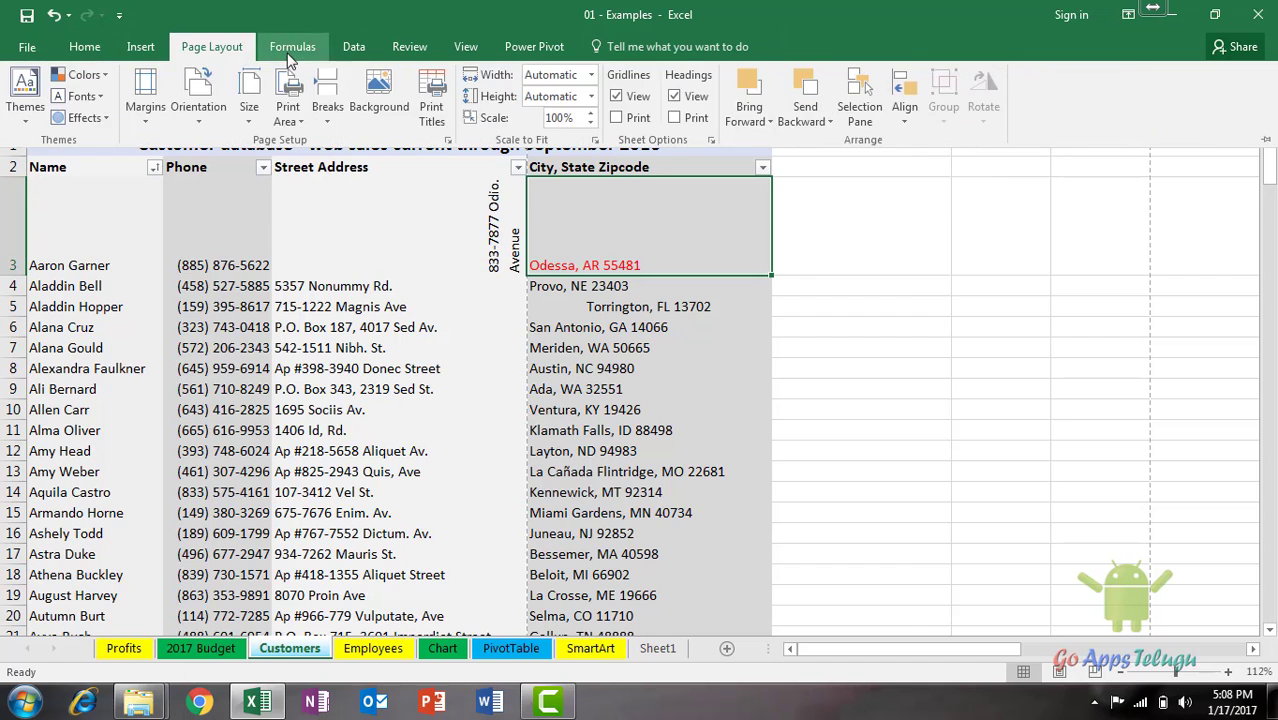
{"action": "left_click", "coordinate": [292, 47]}
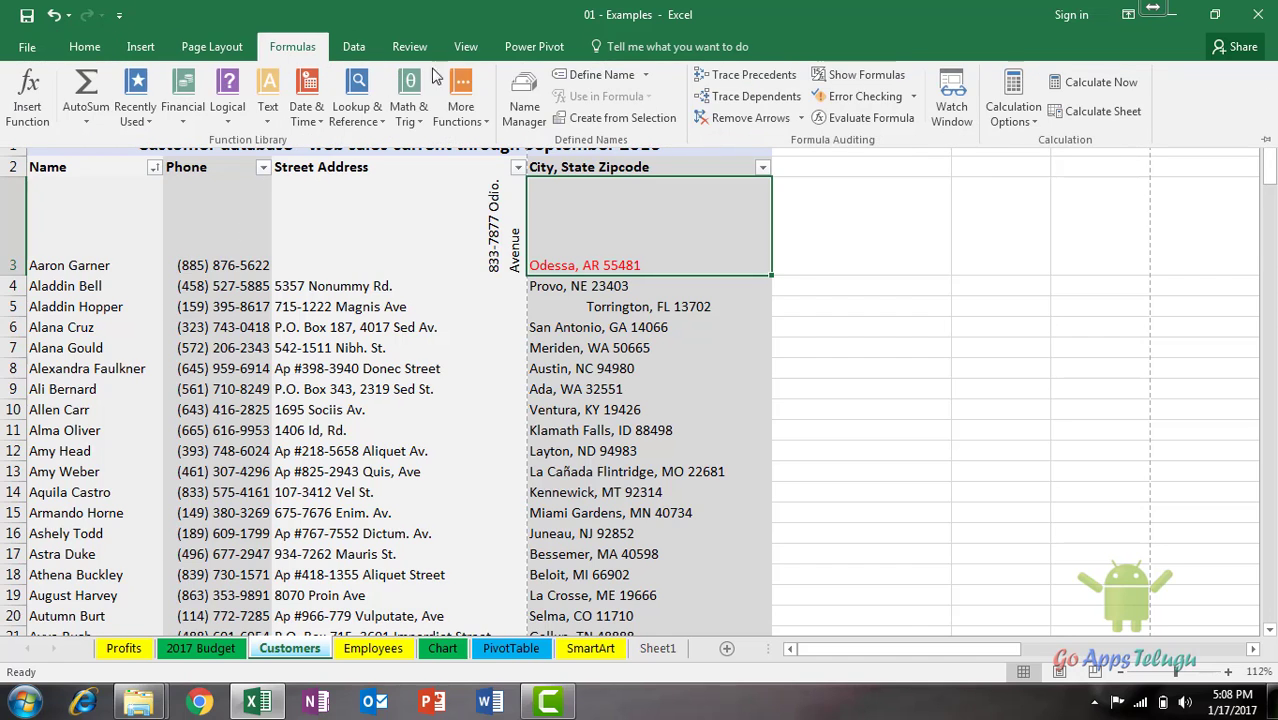
{"action": "left_click", "coordinate": [910, 360]}
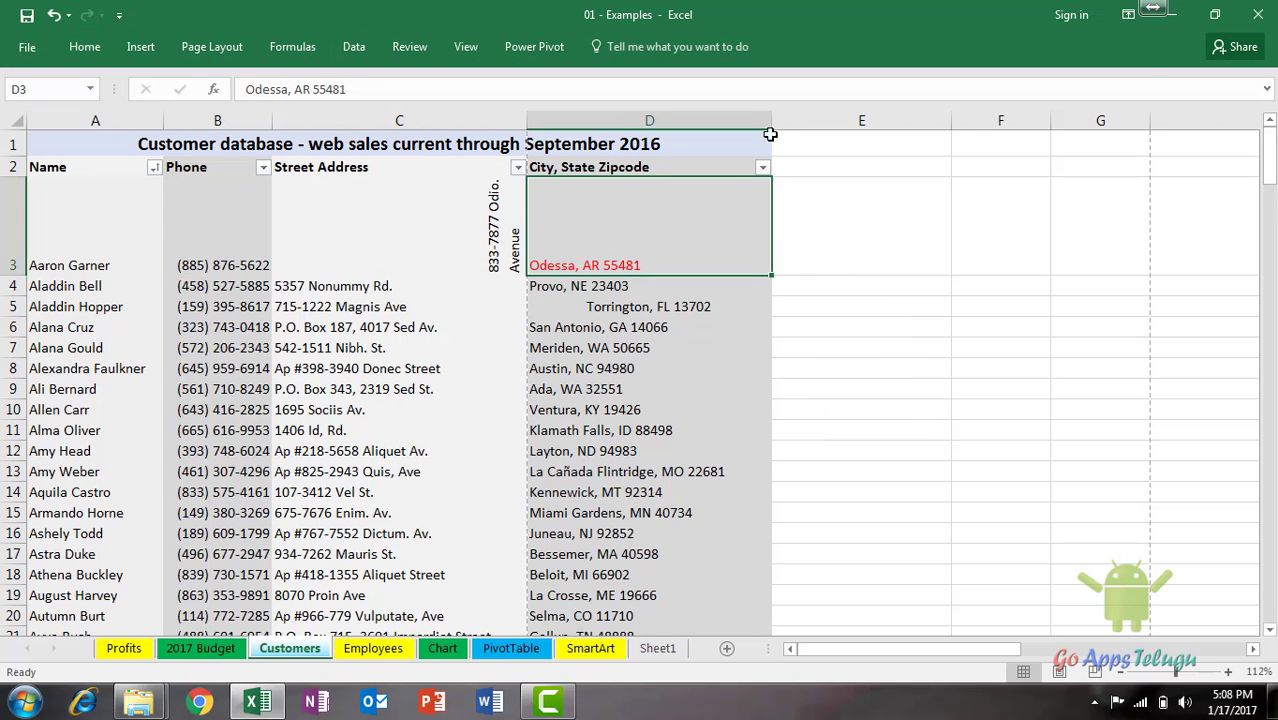
Restore the ribbon to Show Tabs and Commands with the Formulas tab showing
{"action": "left_click", "coordinate": [1127, 15]}
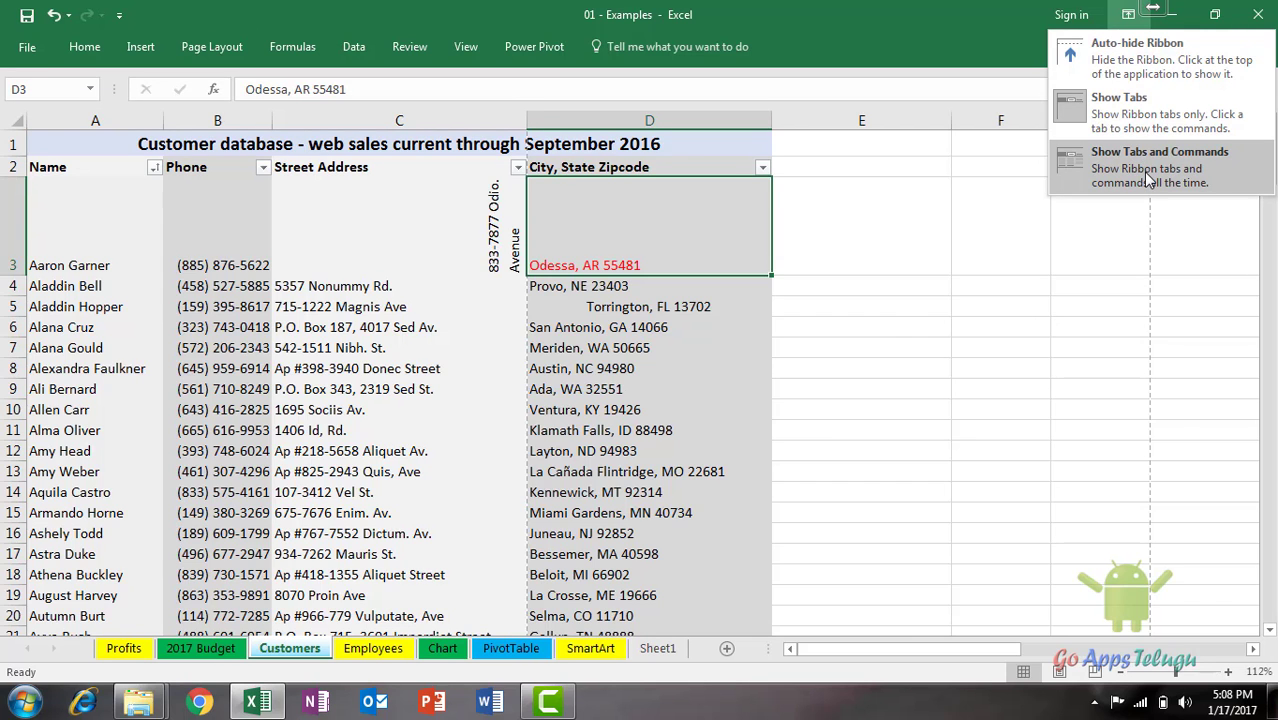
{"action": "left_click", "coordinate": [1147, 178]}
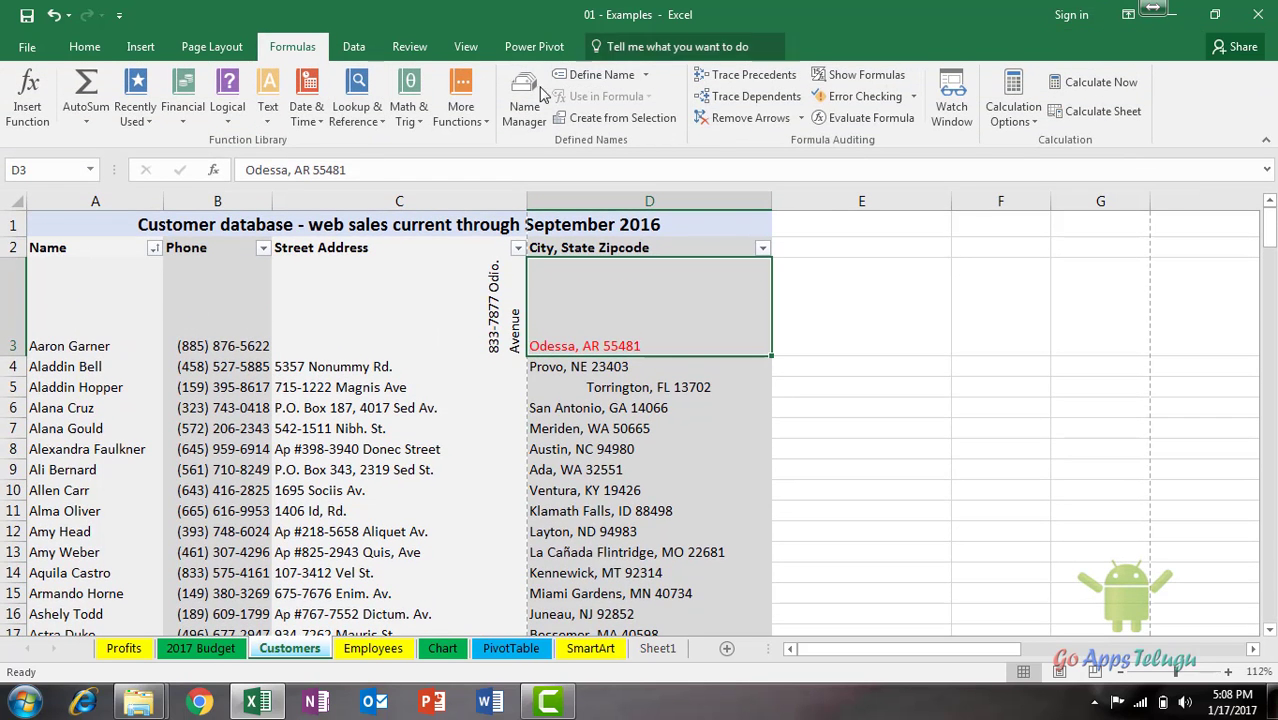
{"action": "left_click", "coordinate": [1127, 15]}
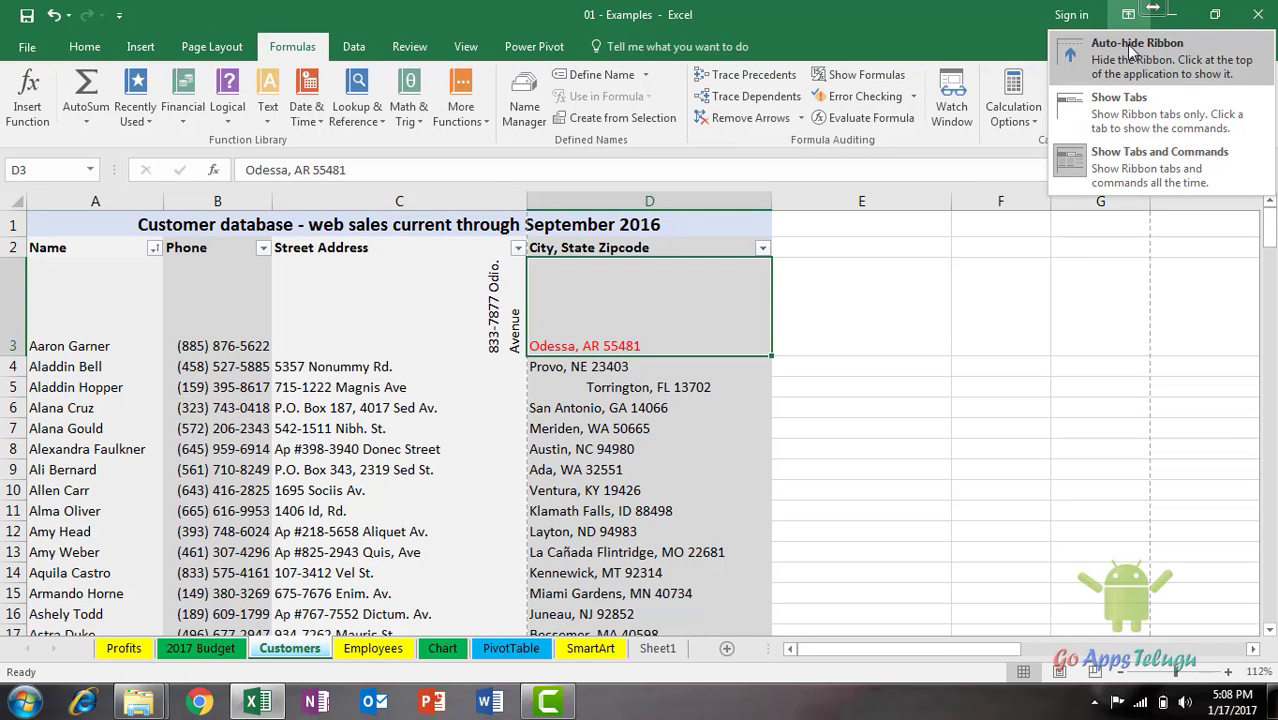
Set the ribbon to Auto-hide, reveal it from the top bar, then pin Show Tabs and Commands again
{"action": "left_click", "coordinate": [1190, 58]}
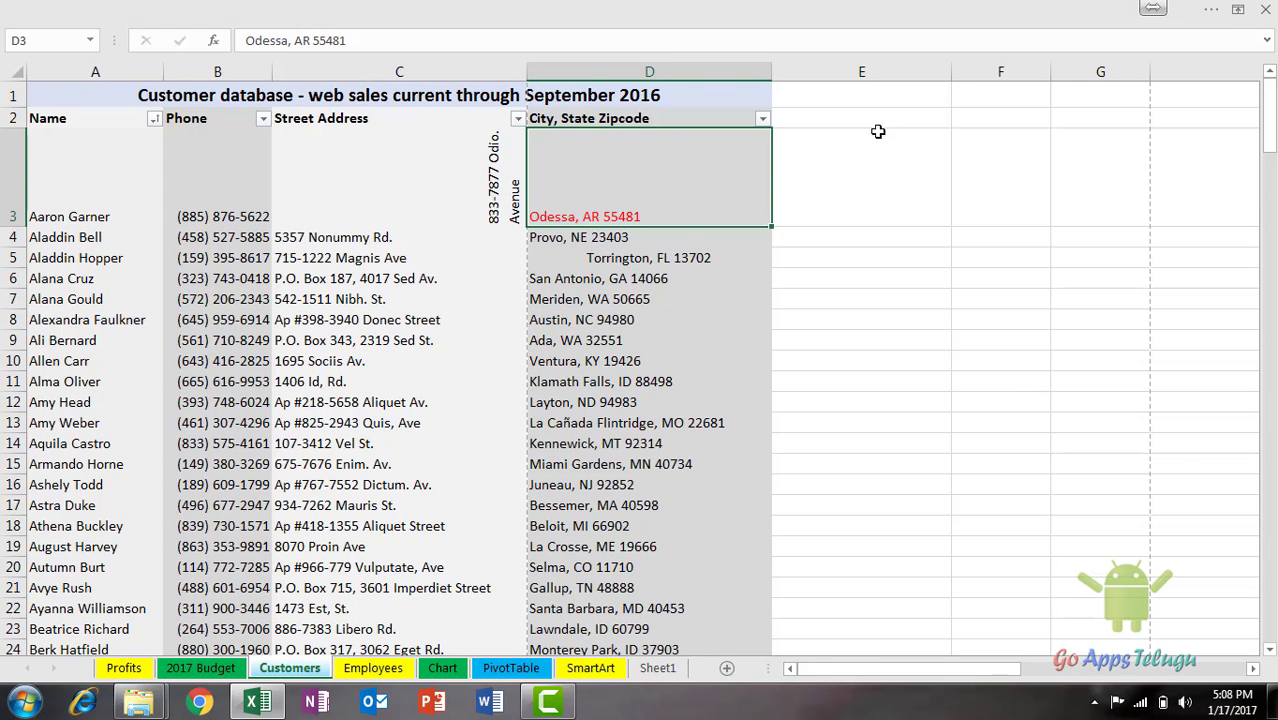
{"action": "left_click", "coordinate": [920, 12]}
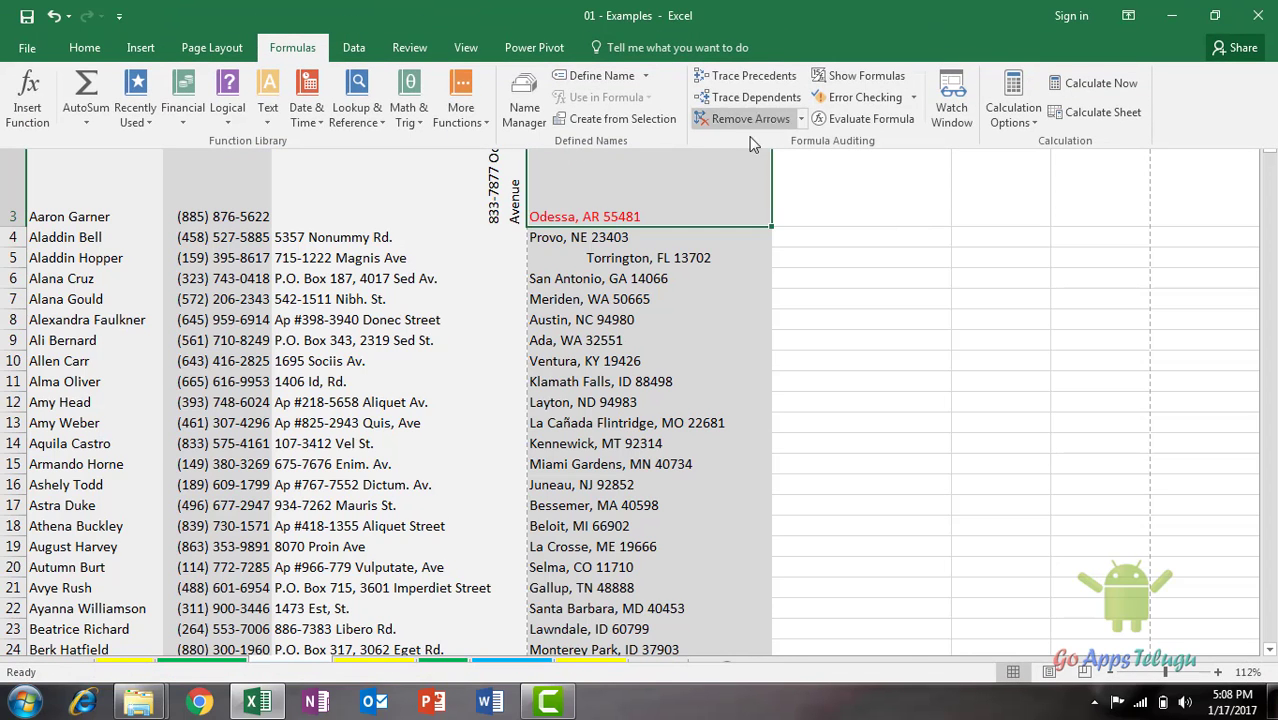
{"action": "left_click", "coordinate": [1128, 15]}
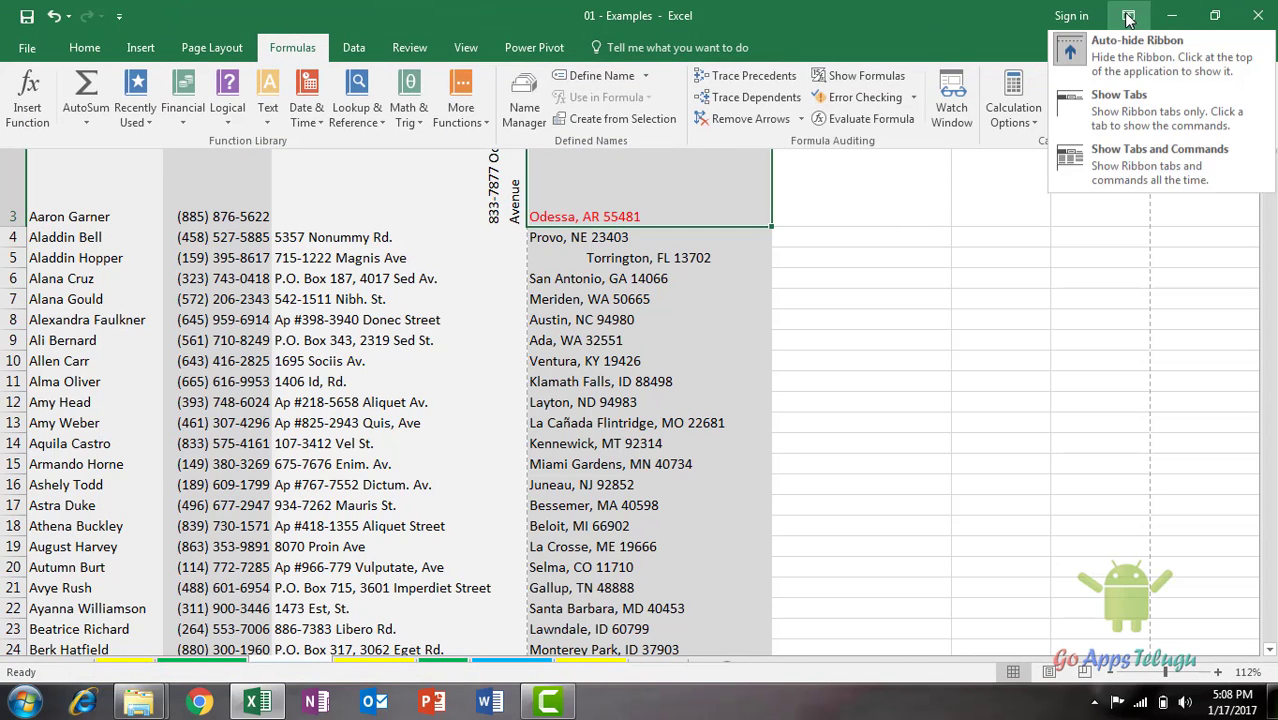
{"action": "left_click", "coordinate": [1147, 167]}
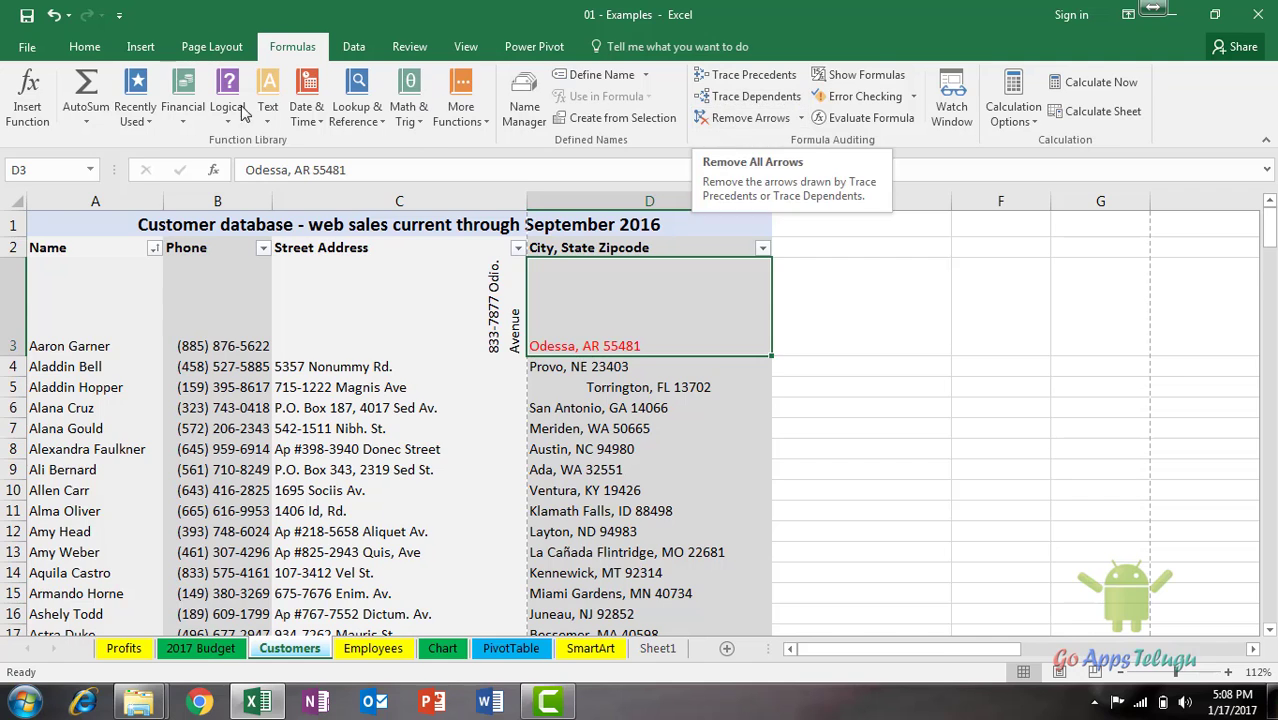
Read the Font Color 'Tell me more' help article on changing text colour, then close it
{"action": "left_click", "coordinate": [87, 52]}
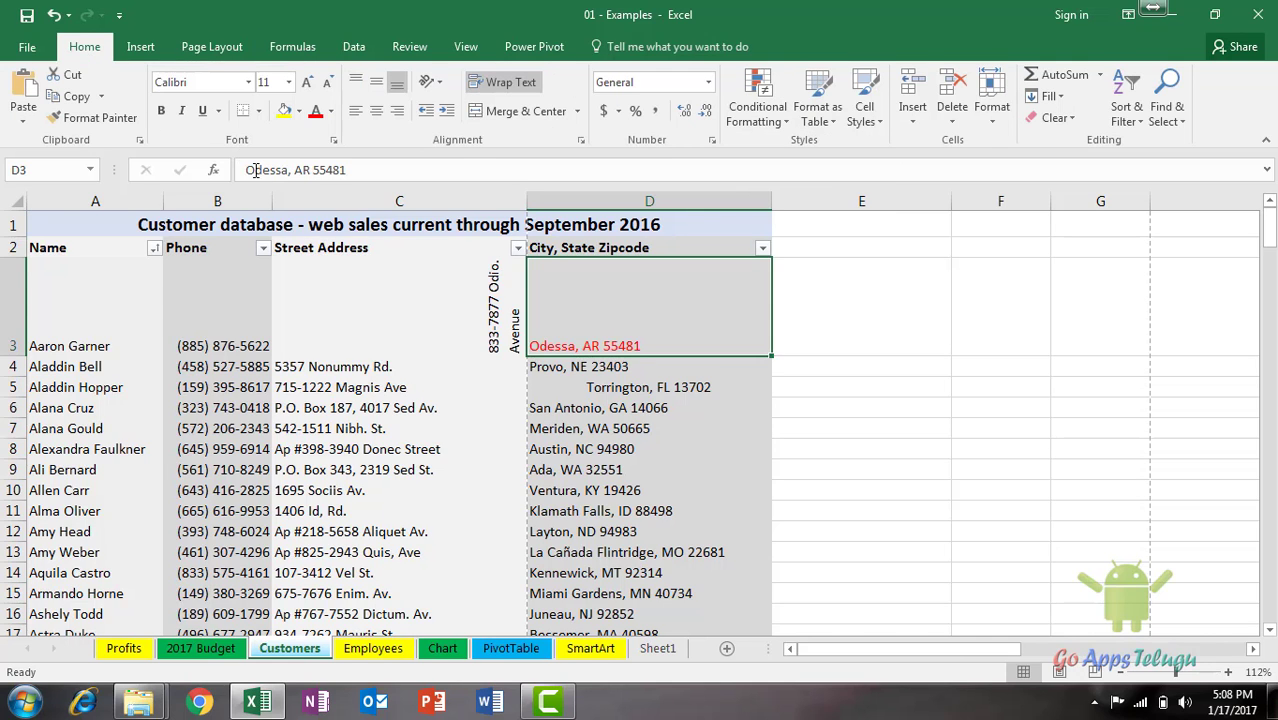
{"action": "mouse_move", "coordinate": [316, 111]}
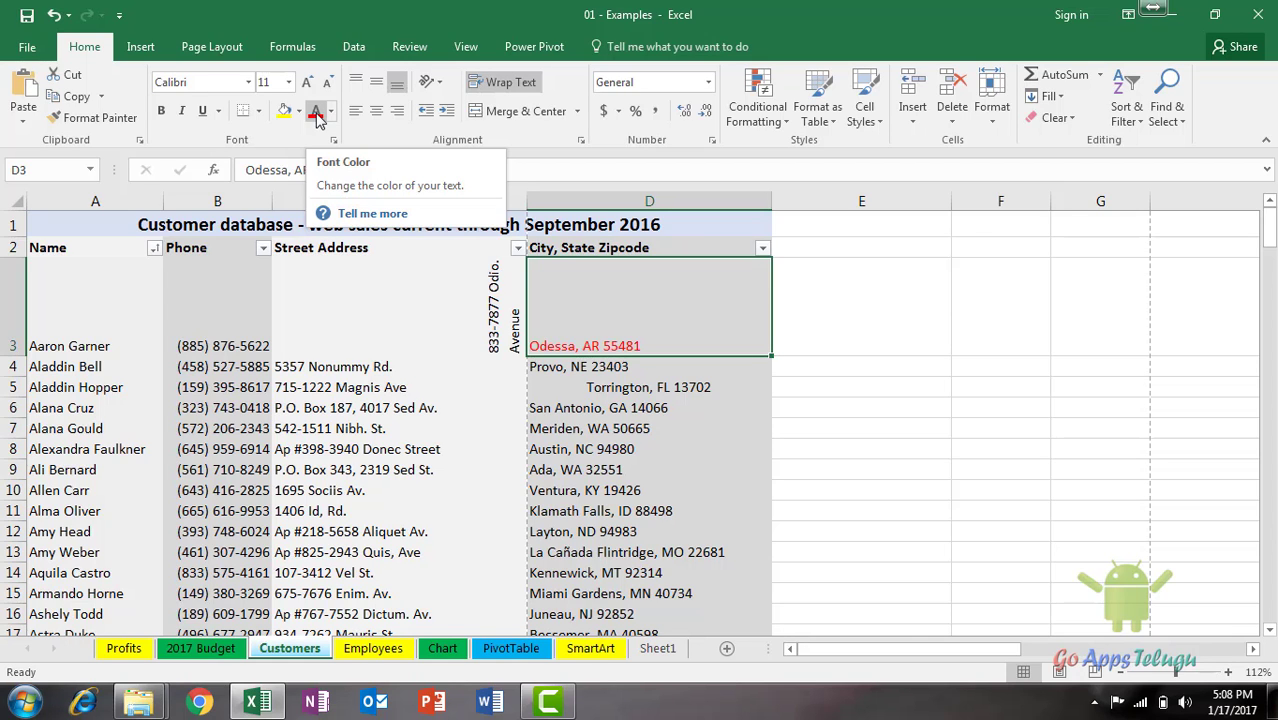
{"action": "left_click", "coordinate": [366, 214]}
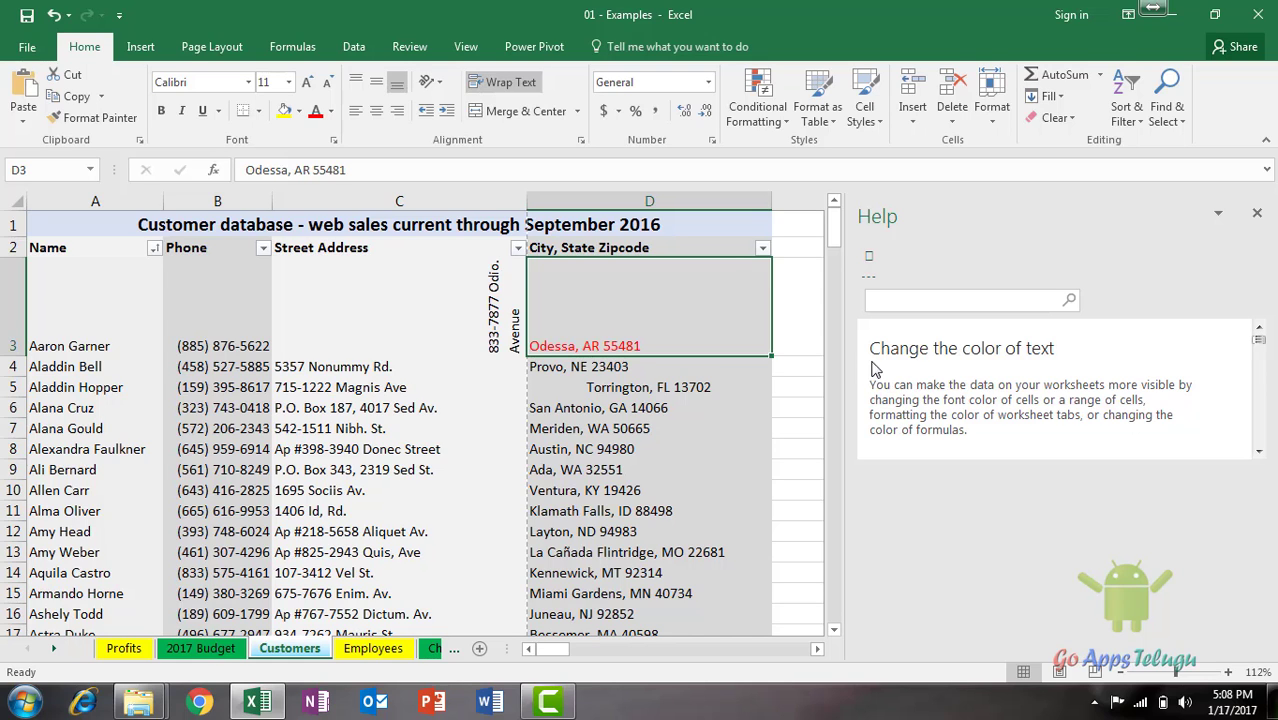
{"action": "left_click_drag", "start_coordinate": [869, 380], "coordinate": [952, 443]}
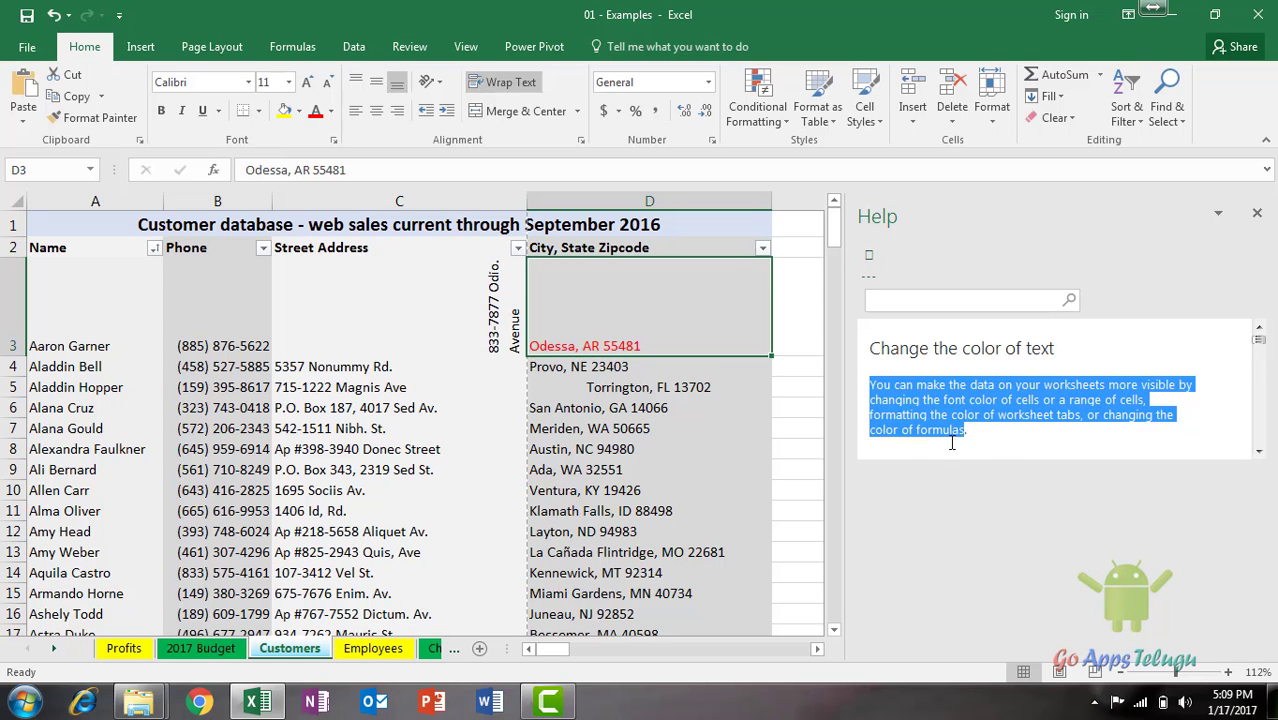
{"action": "left_click", "coordinate": [1009, 438]}
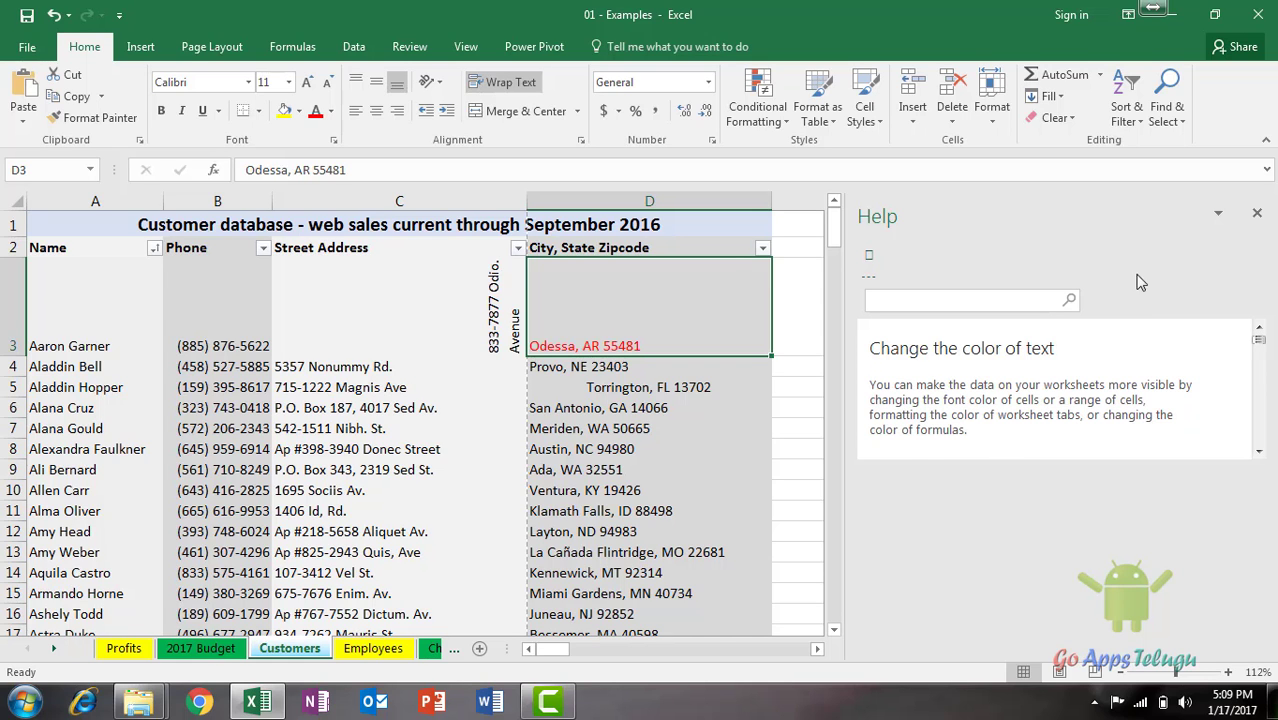
{"action": "left_click", "coordinate": [1257, 213]}
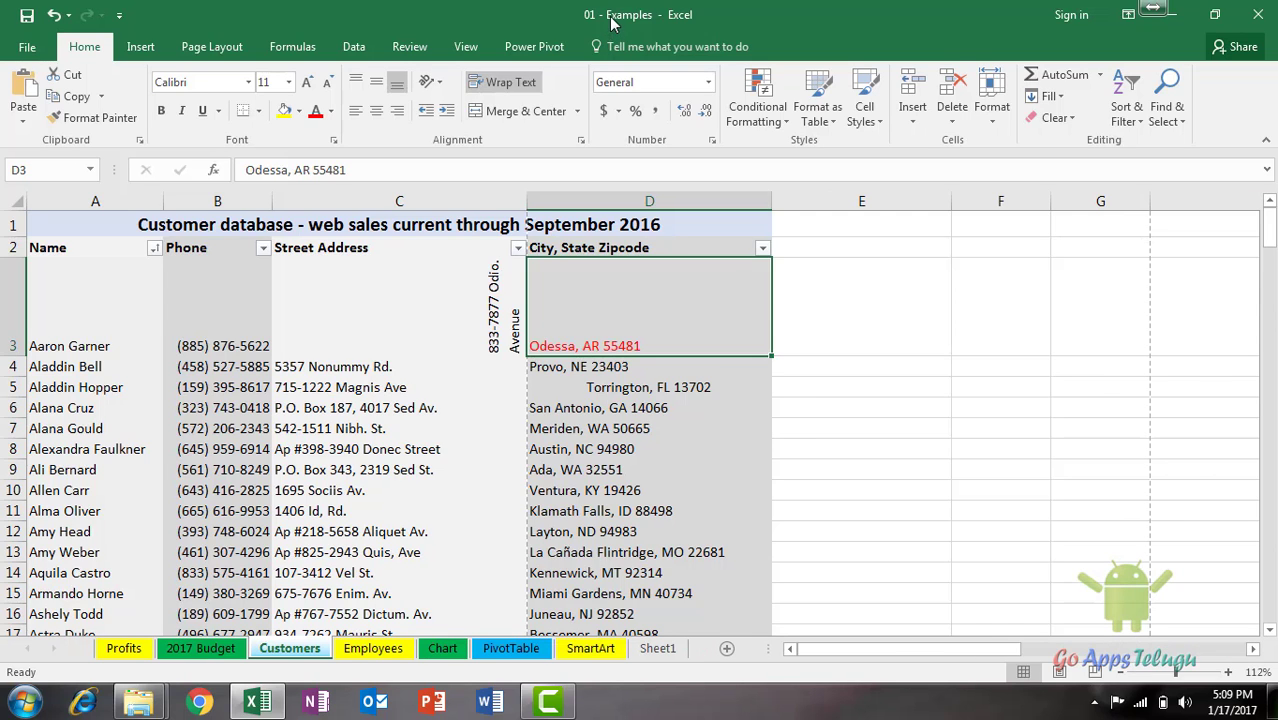